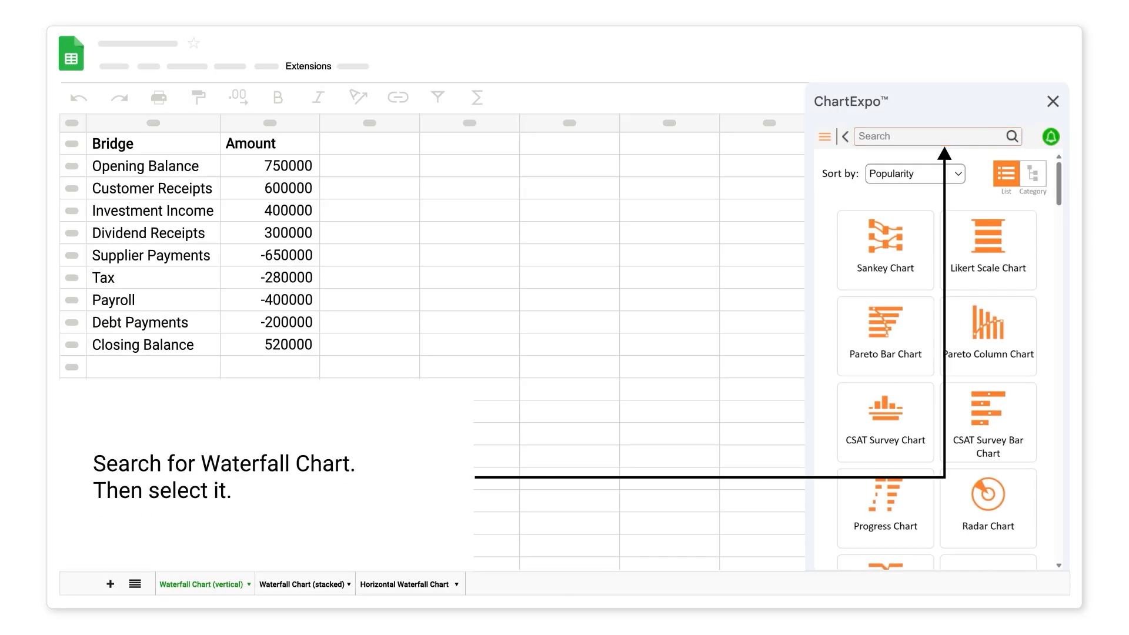
Find the Waterfall Chart by searching for "waterfall" and create one from the Waterfall Chart (vertical) sheet
left_click(876, 136)
type("waterfall")
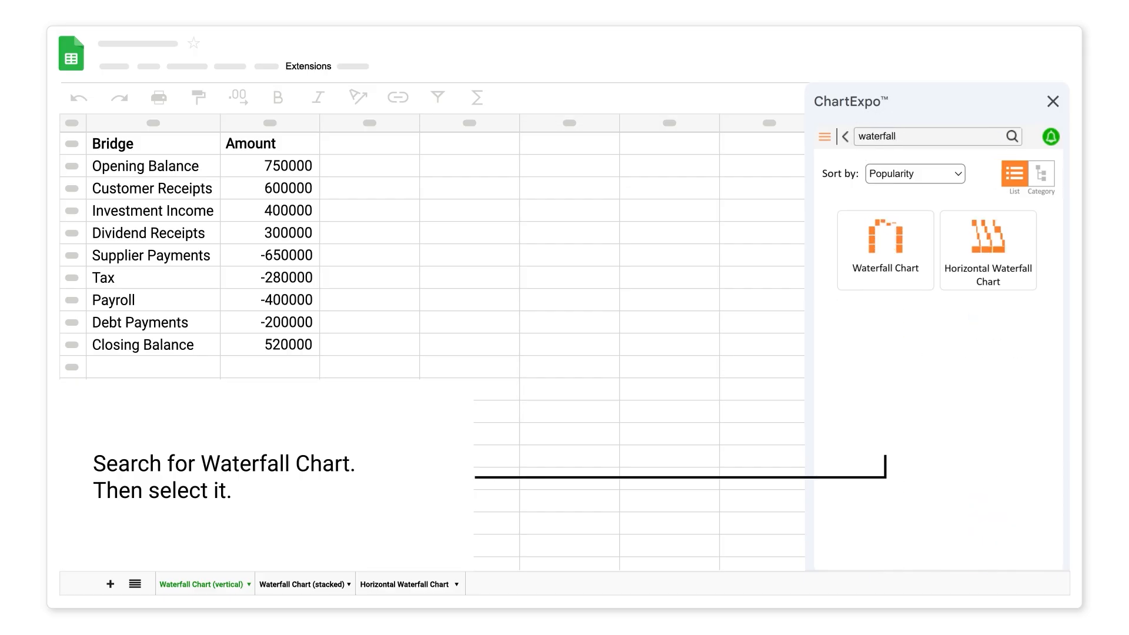
left_click(885, 241)
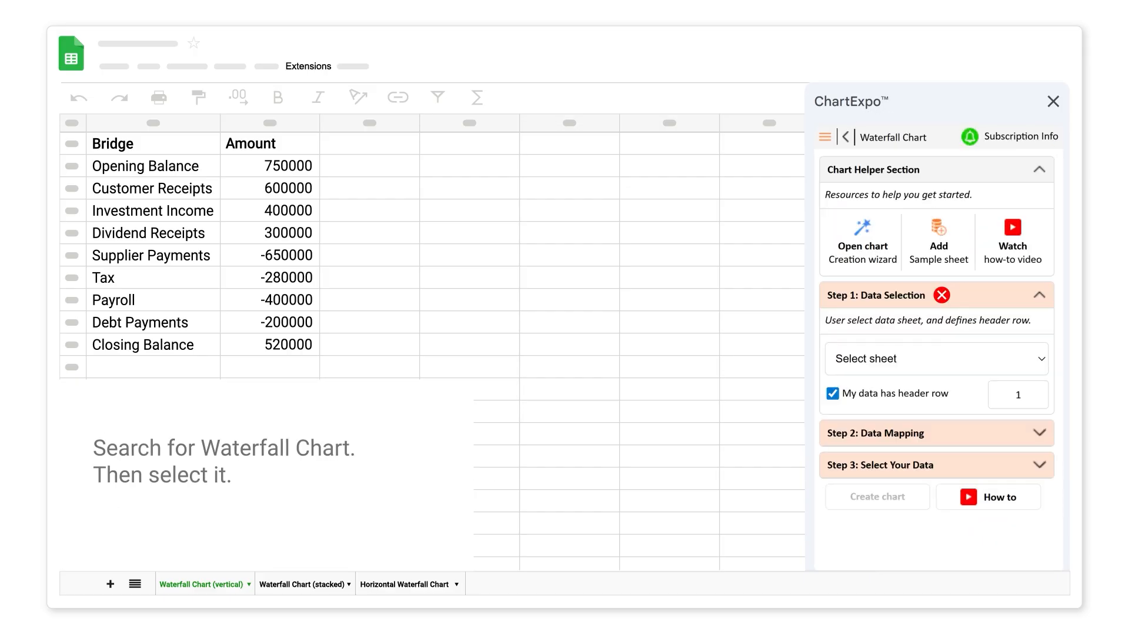
left_click(1041, 358)
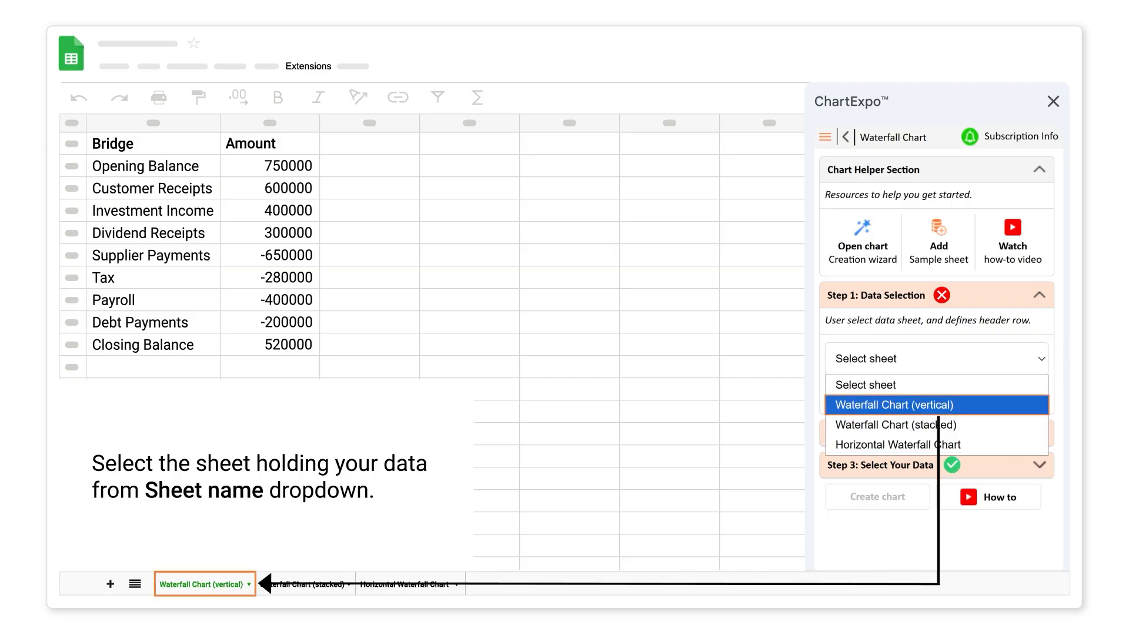
left_click(877, 405)
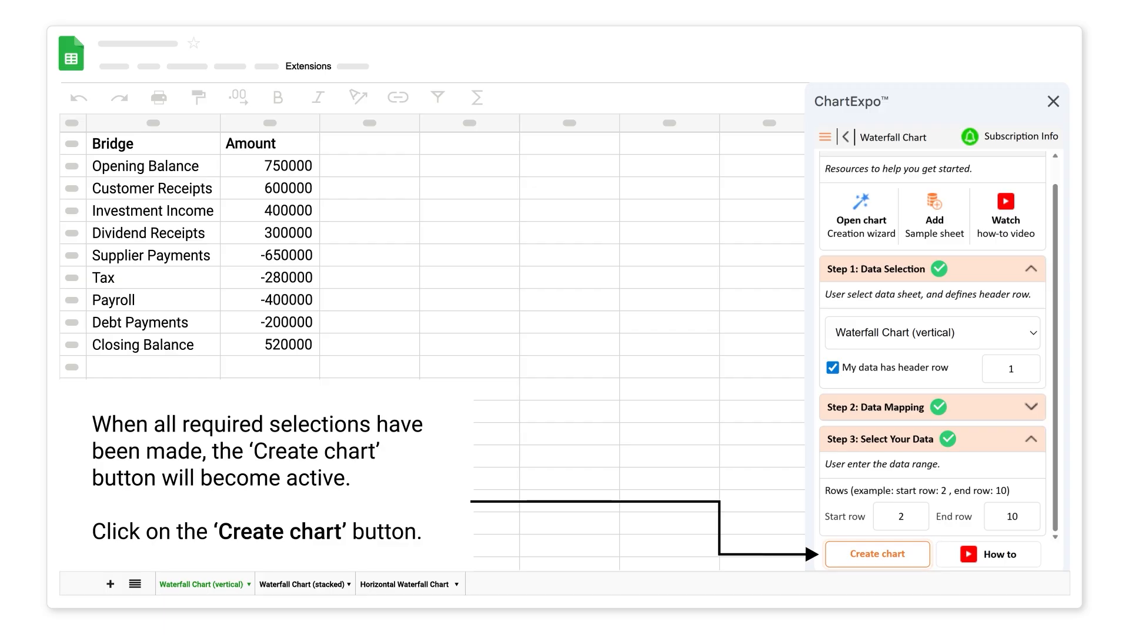
left_click(877, 554)
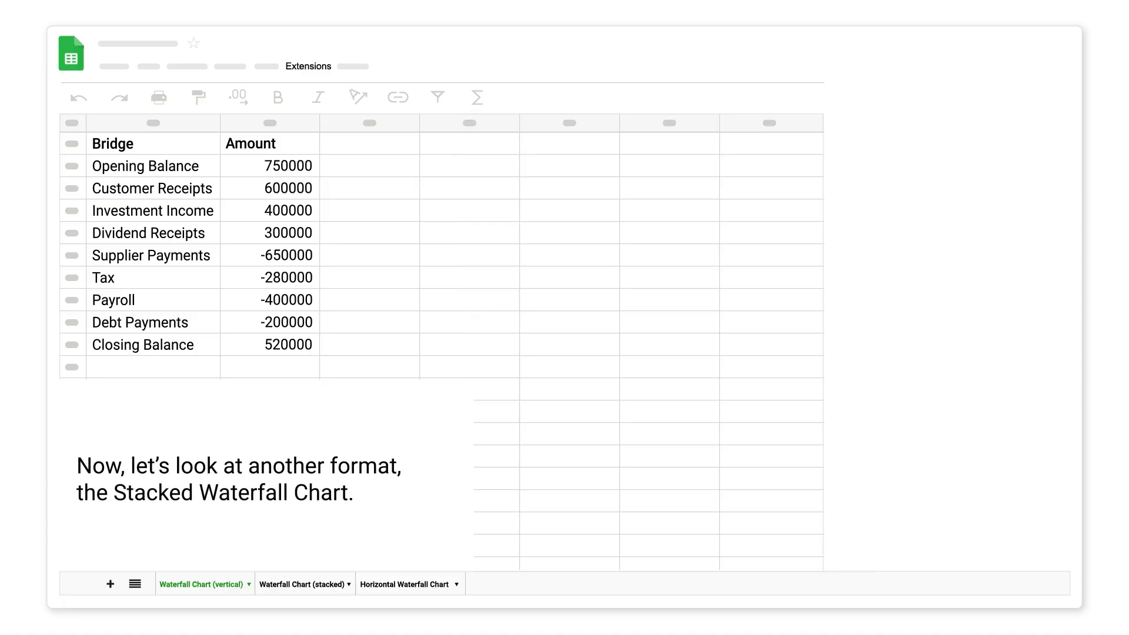
Switch to the Waterfall Chart (stacked) sheet and create a Waterfall Chart from its data
left_click(302, 584)
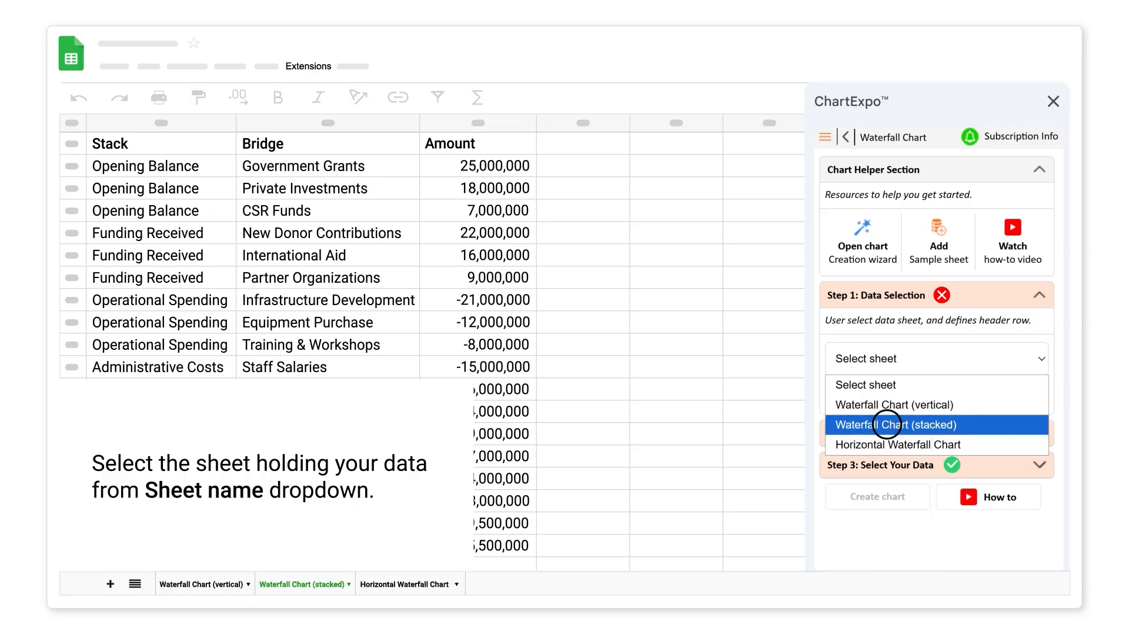
left_click(886, 424)
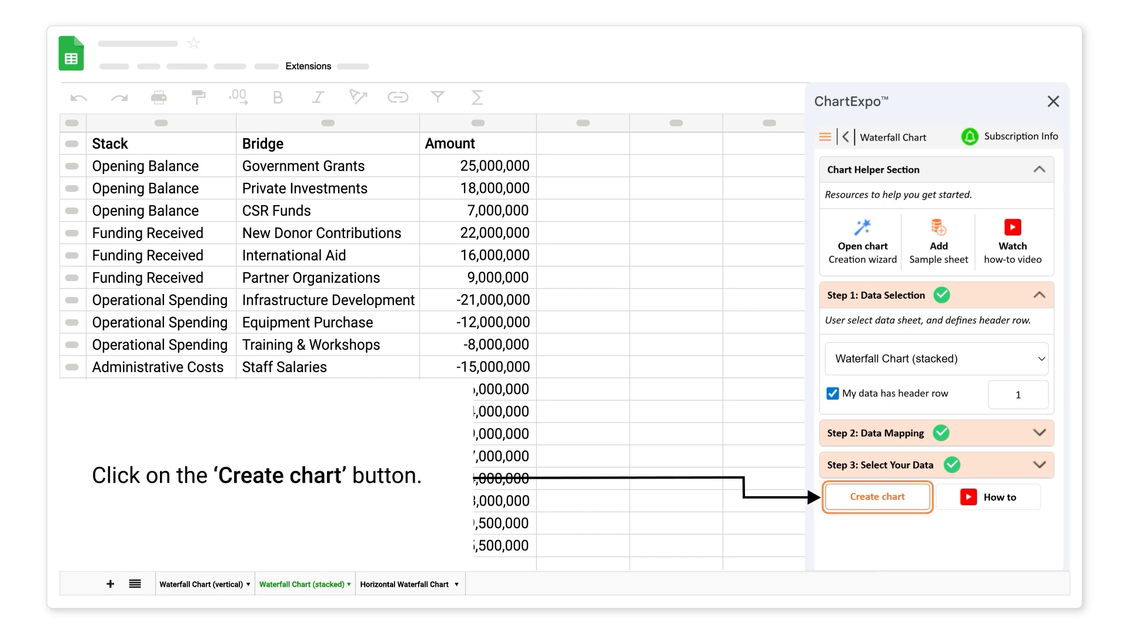
left_click(877, 497)
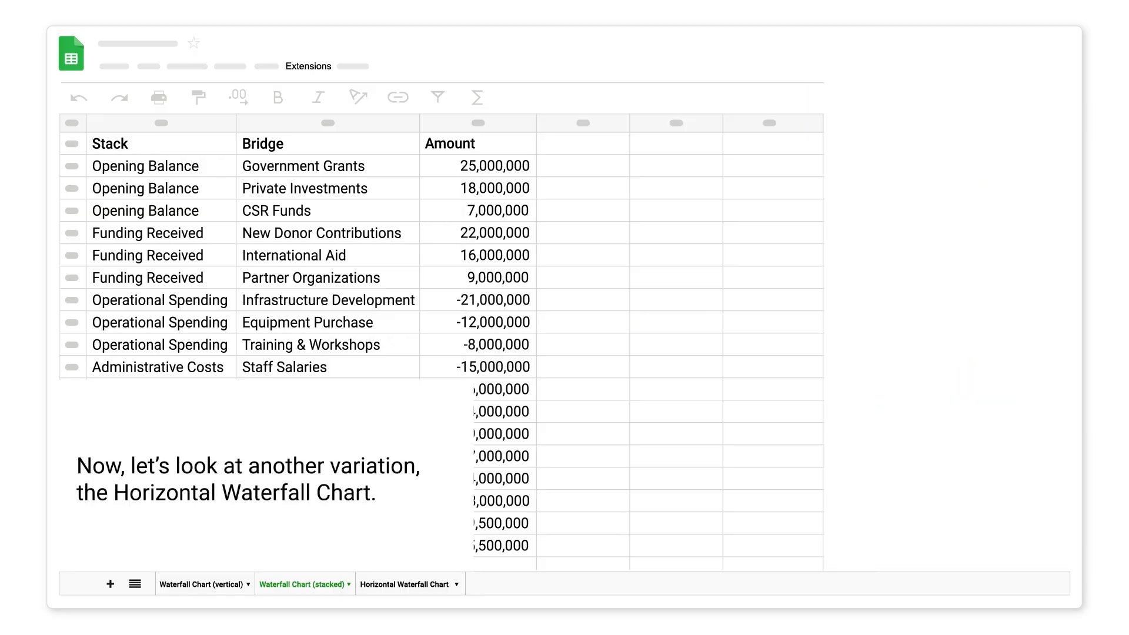
Create a Horizontal Waterfall Chart, found by searching for "horizontal", from the data on the Horizontal Waterfall Chart sheet
left_click(399, 583)
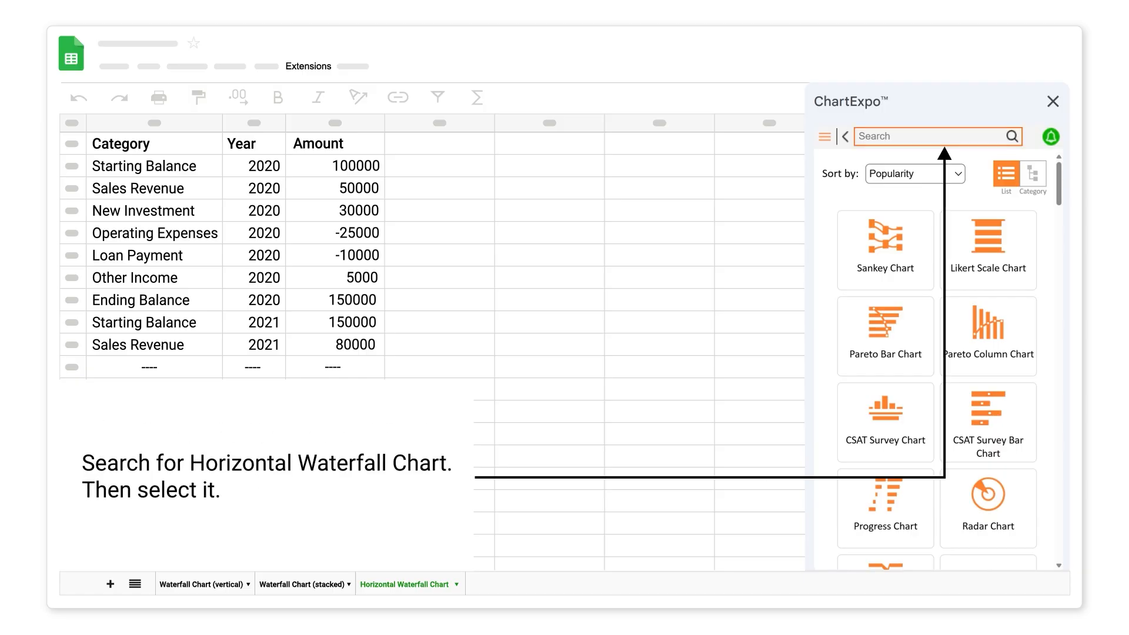
left_click(877, 137)
type("horizontal")
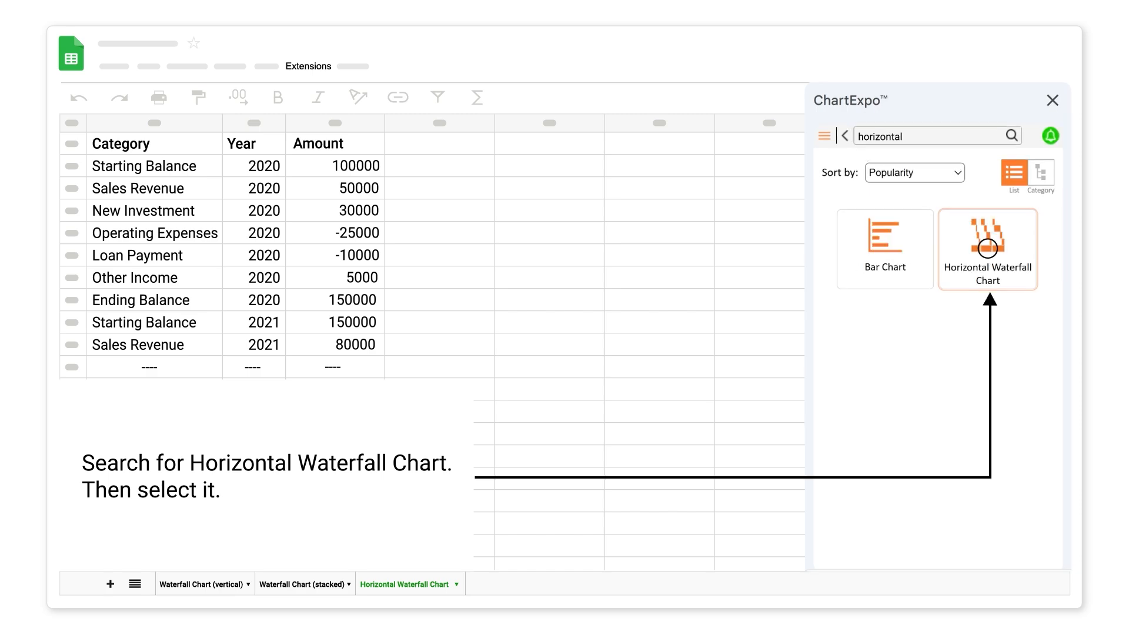
left_click(987, 248)
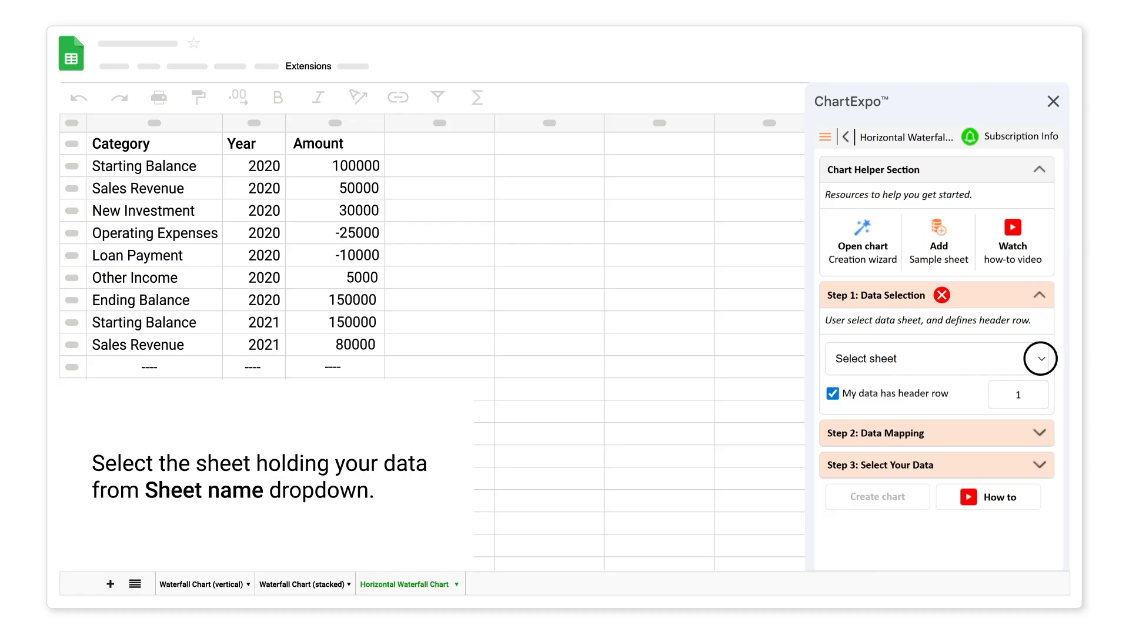
left_click(1040, 358)
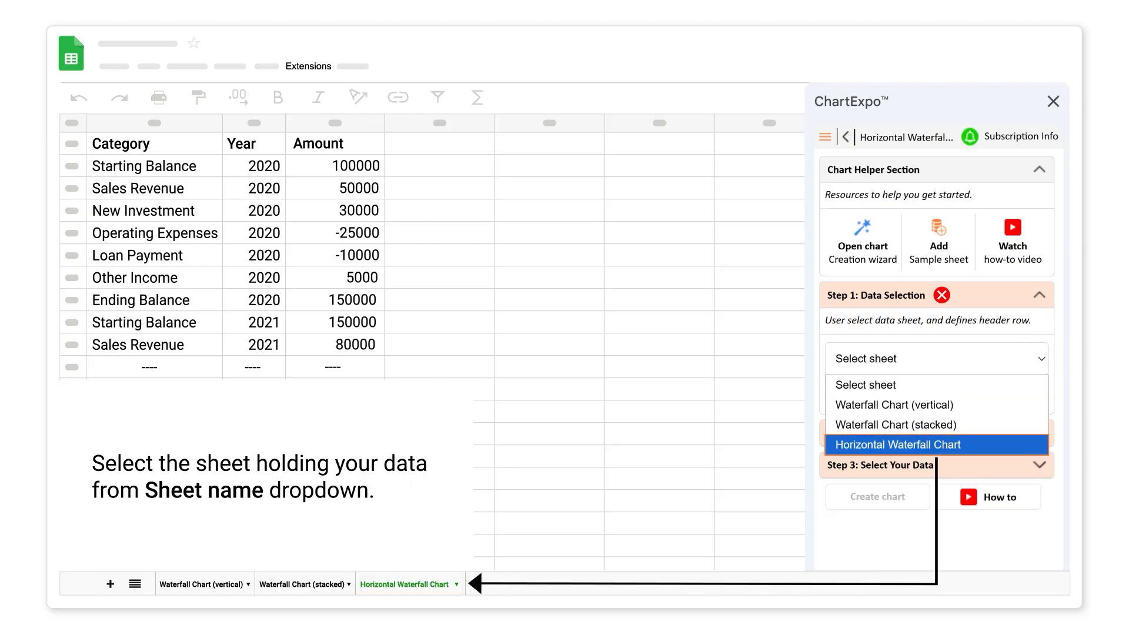
left_click(915, 444)
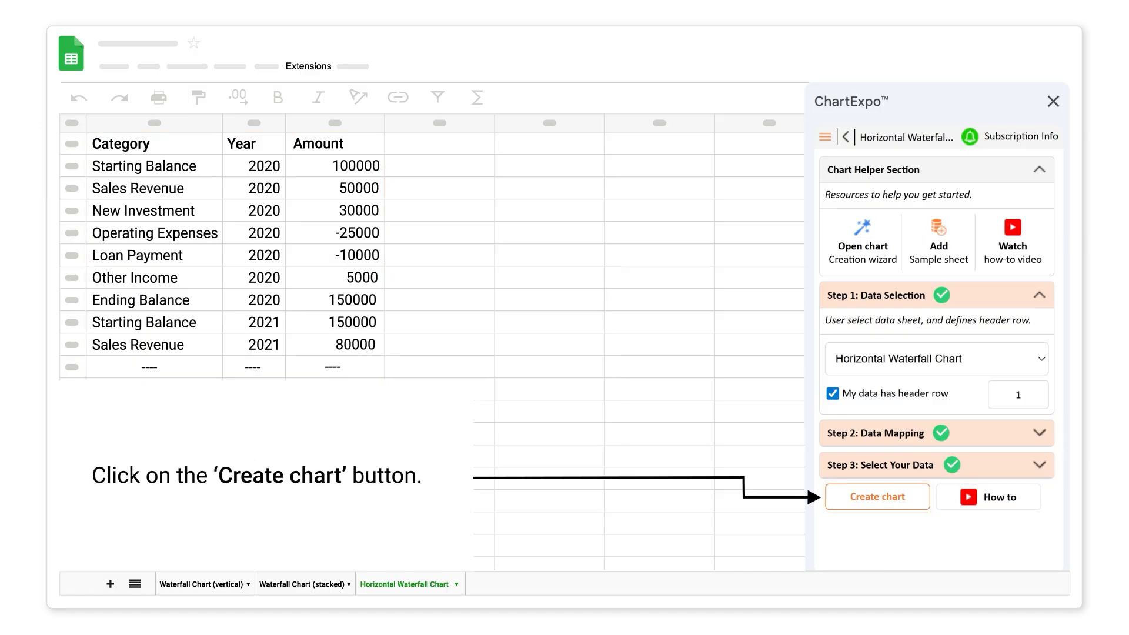
left_click(876, 496)
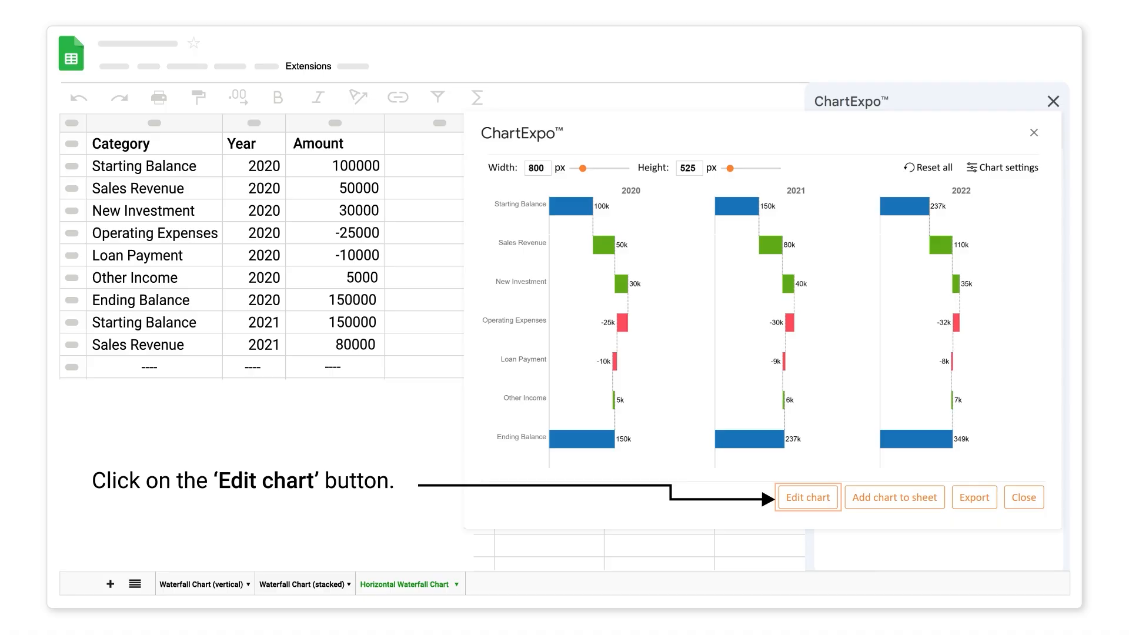
Edit the chart header to show "Company Cash Flow" on line 1 and "(year by year)" on line 2, and apply it
left_click(810, 497)
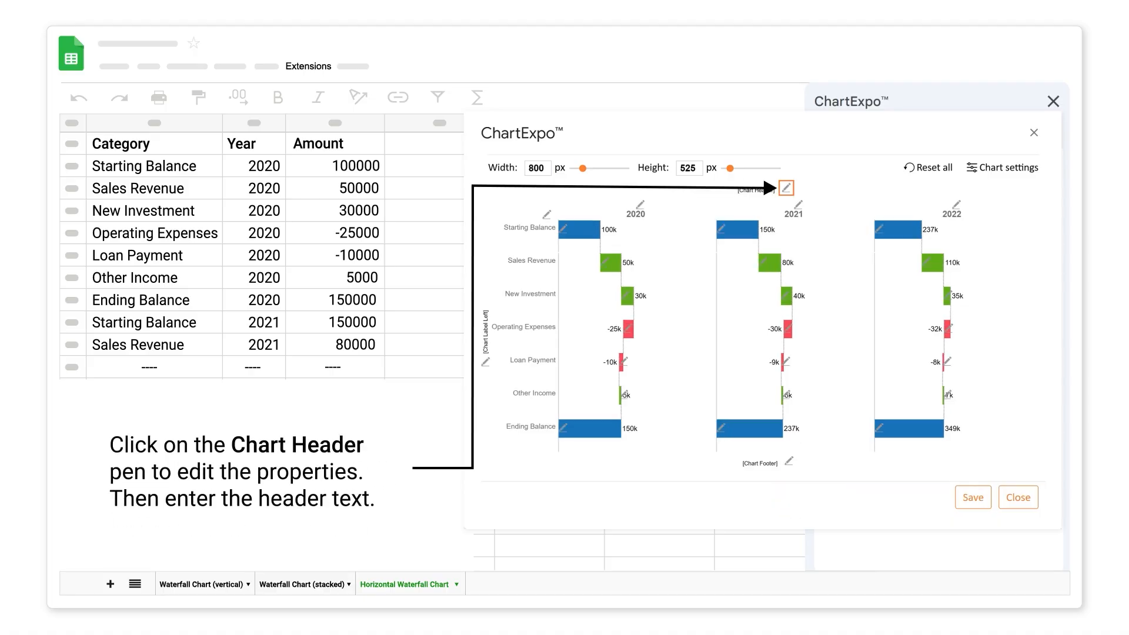
left_click(786, 188)
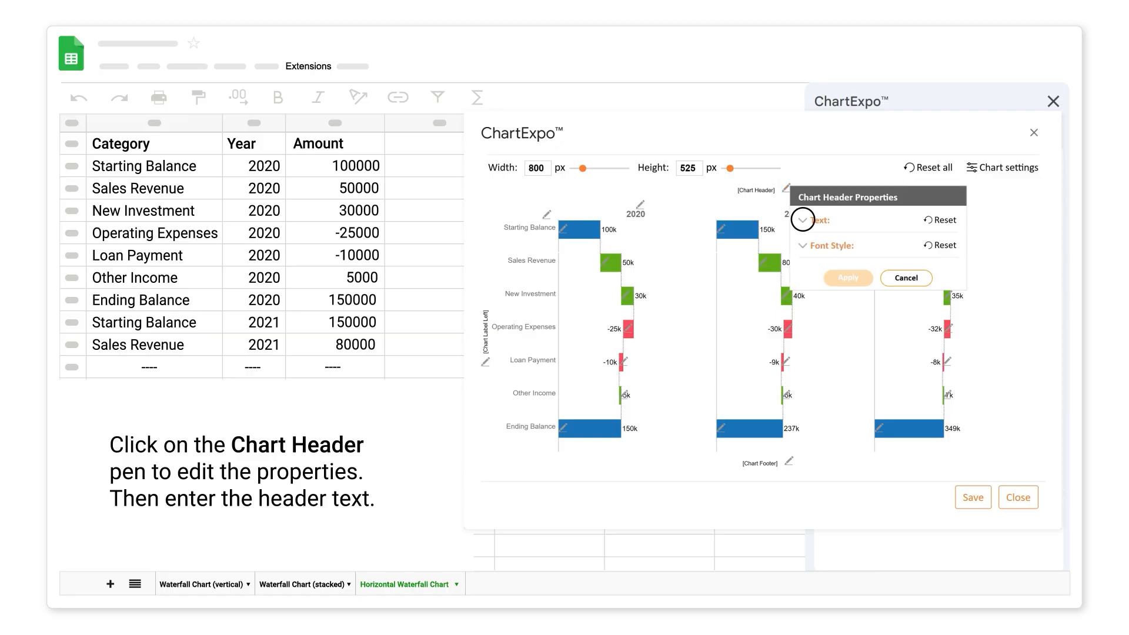
left_click(802, 220)
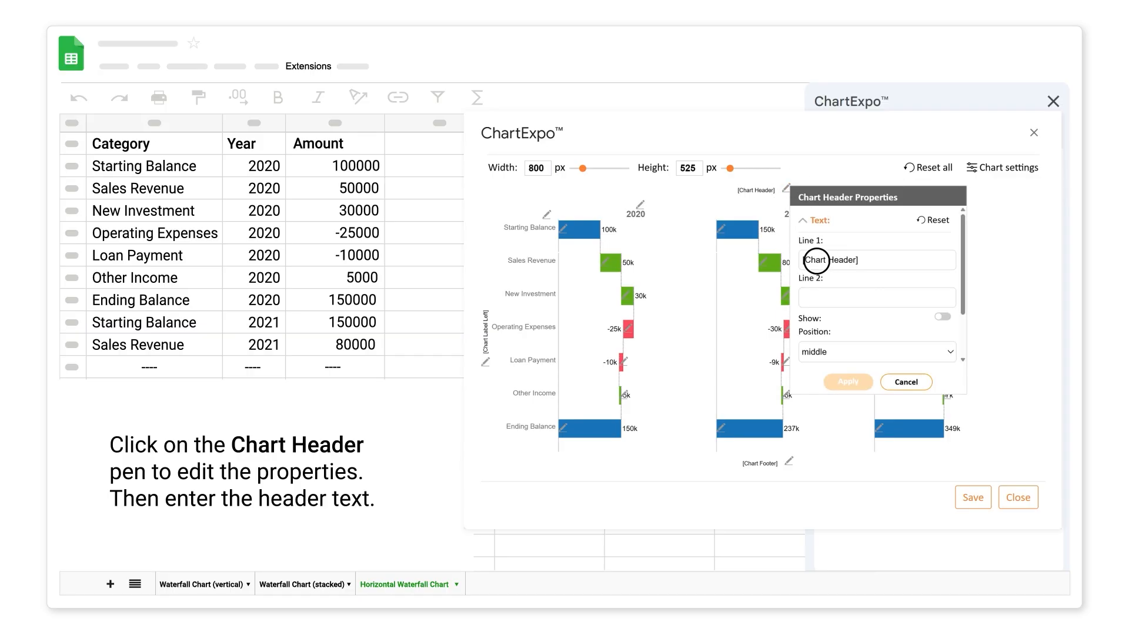
triple_click(816, 260)
type("Company Cash Flow")
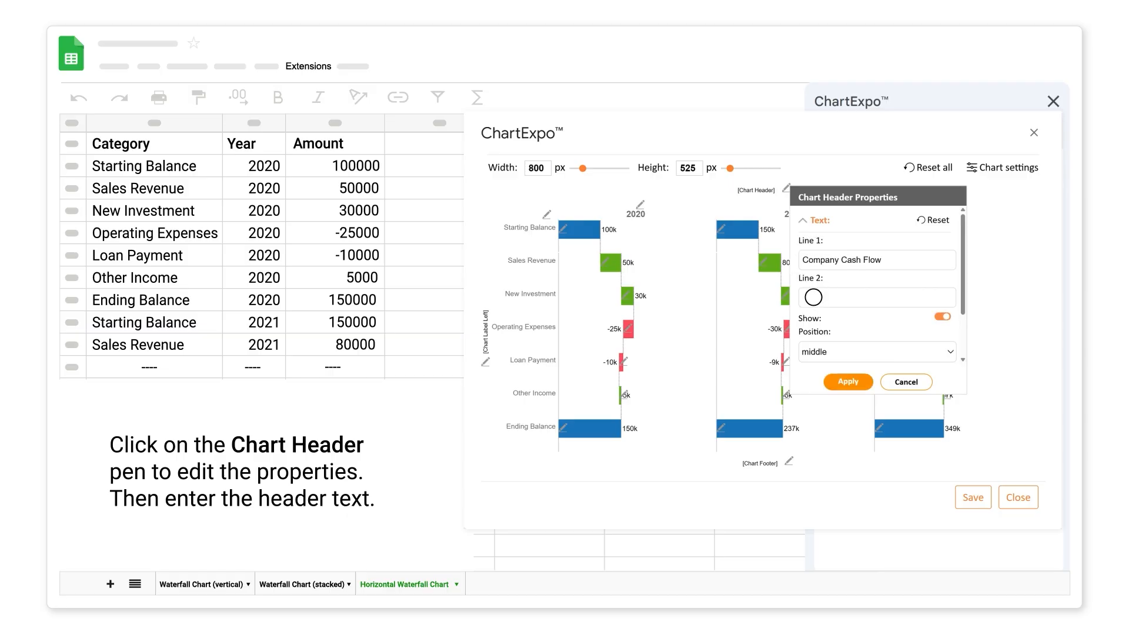
left_click(813, 297)
type("(year by year)")
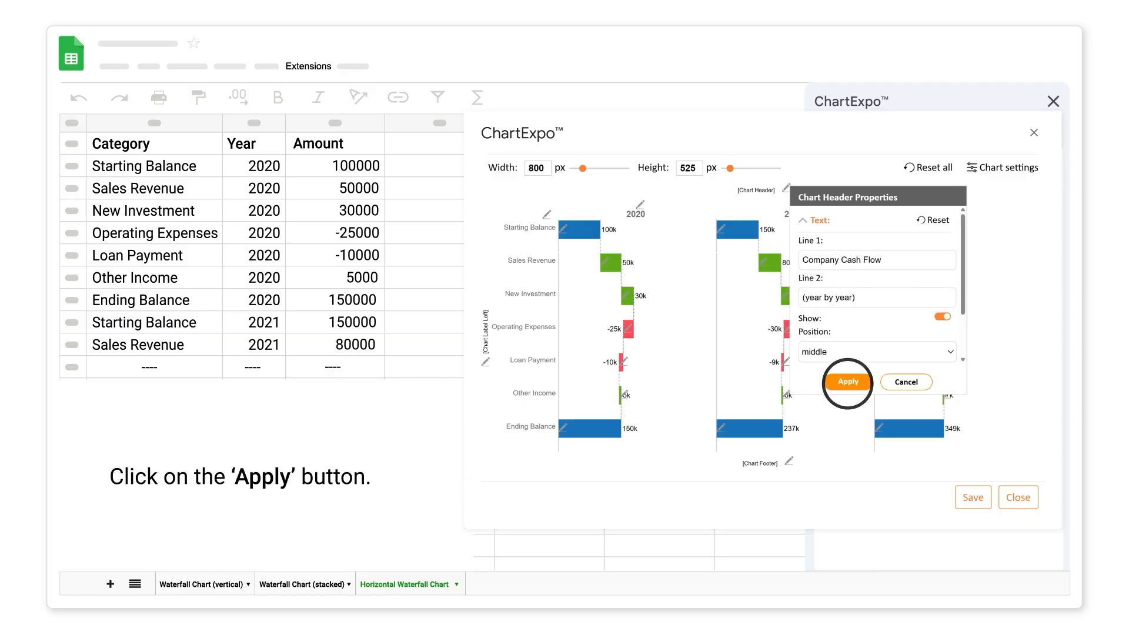
left_click(847, 381)
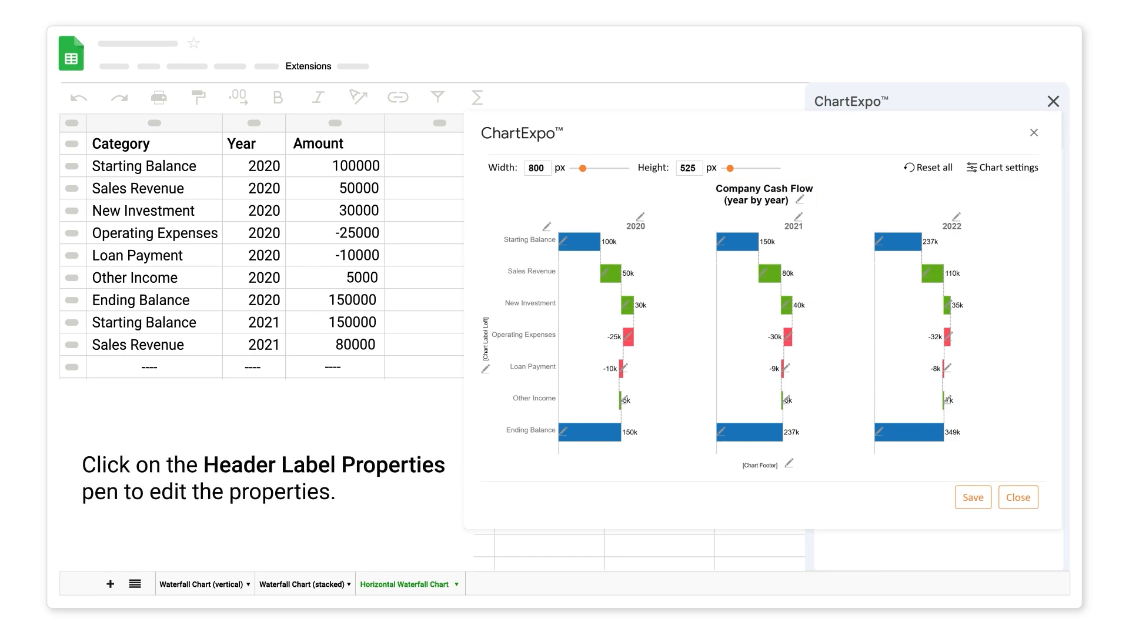
Examine the label position, vertical position, maximum width and font style options of the 2020 header label, then leave its properties
left_click(640, 216)
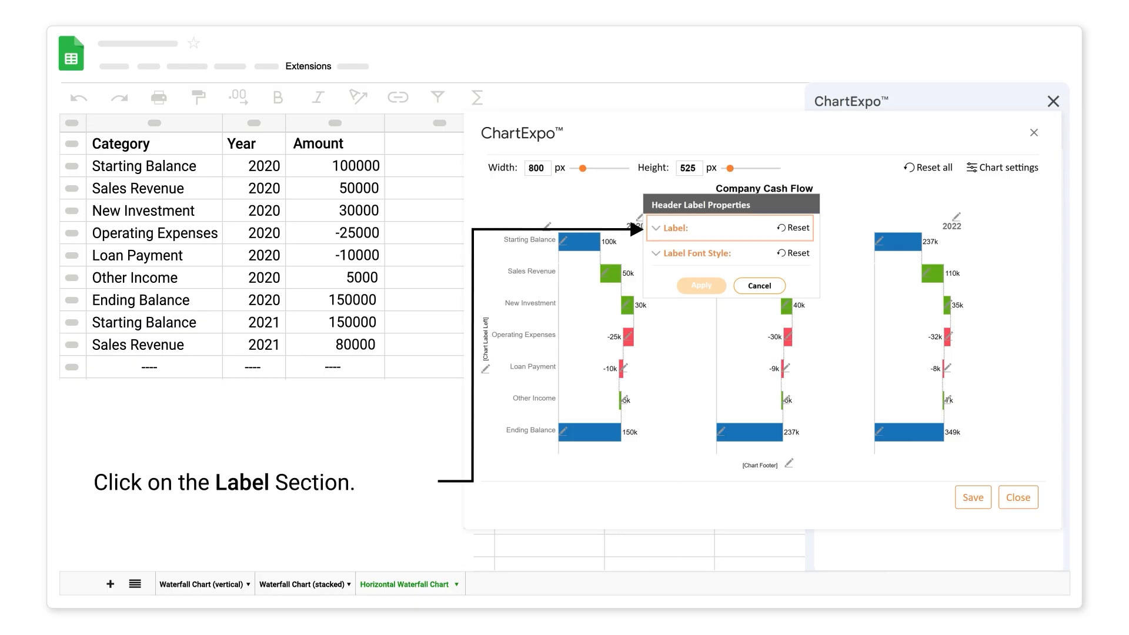
left_click(656, 227)
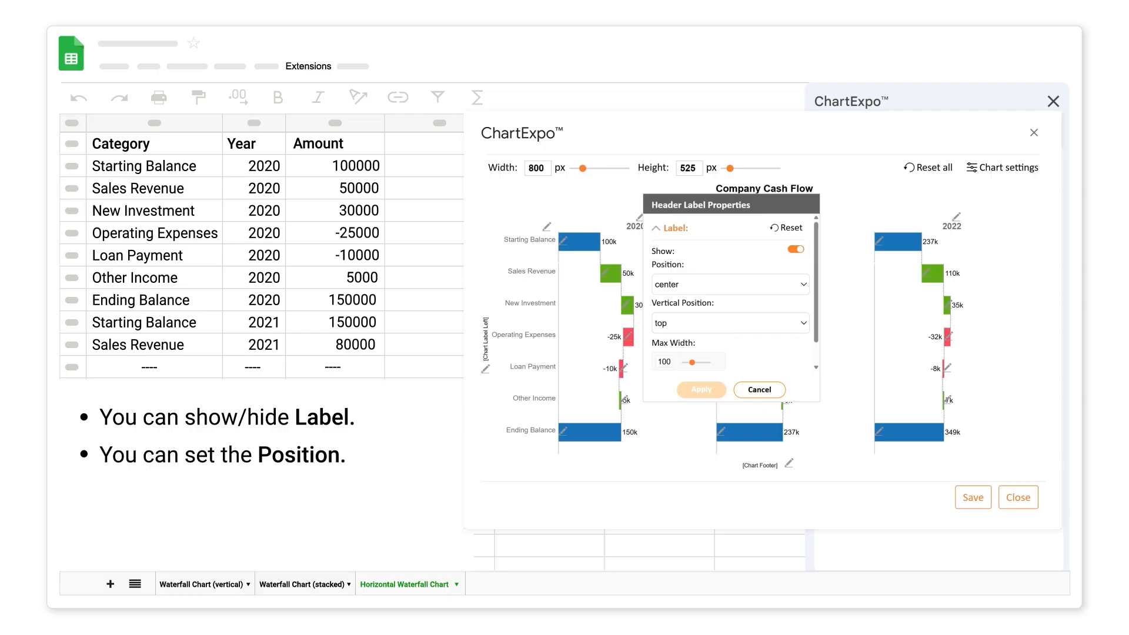
left_click(802, 285)
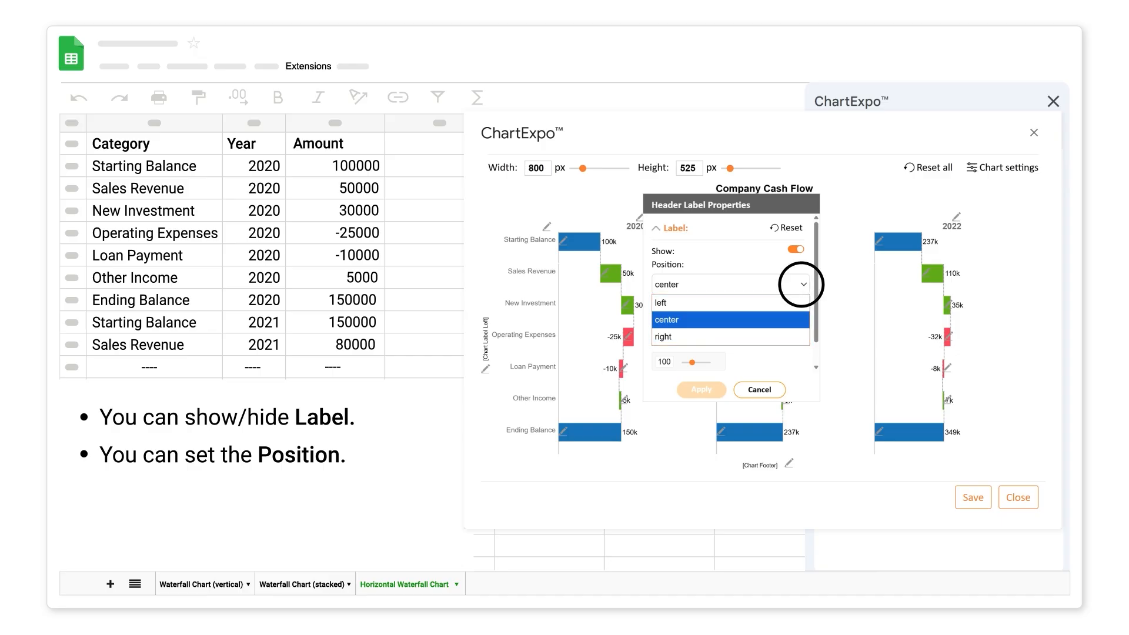
left_click(802, 285)
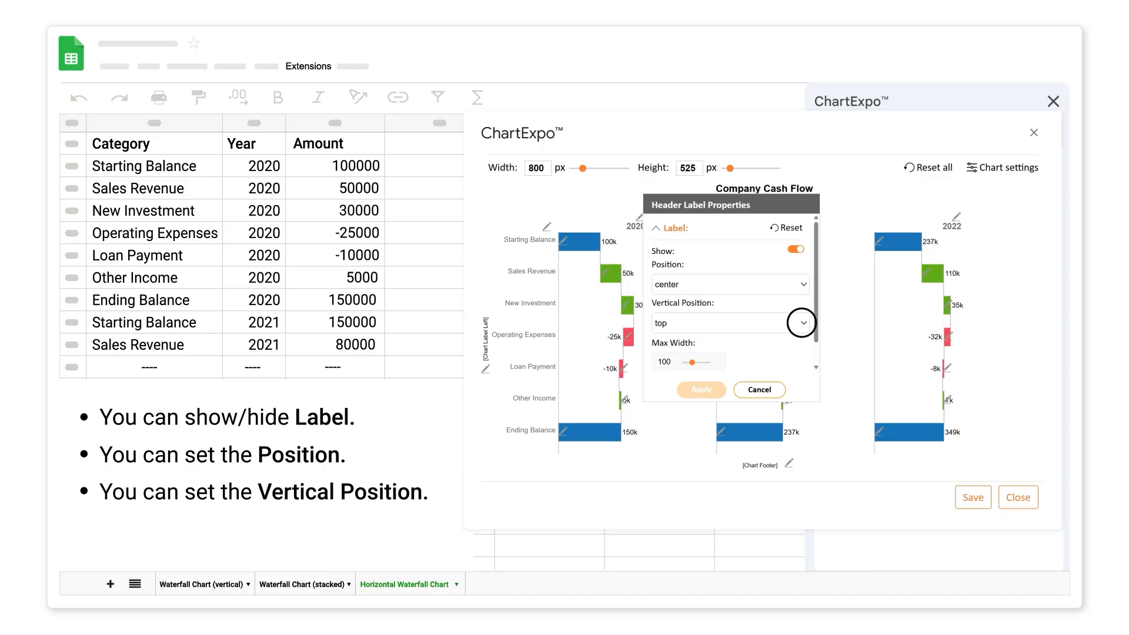
left_click(802, 323)
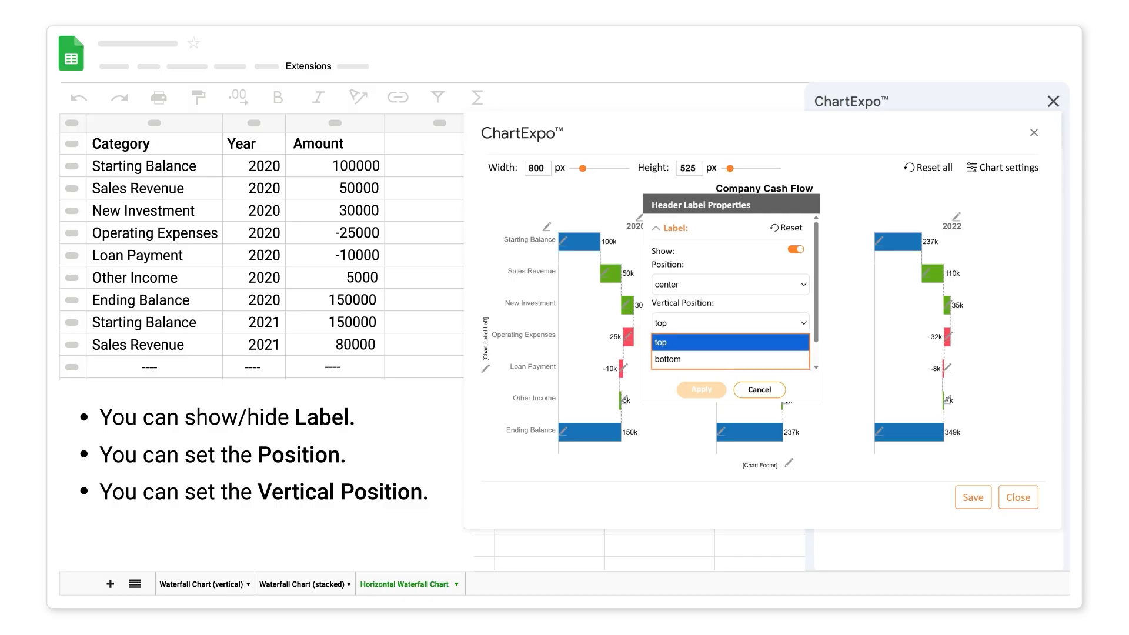
left_click(802, 323)
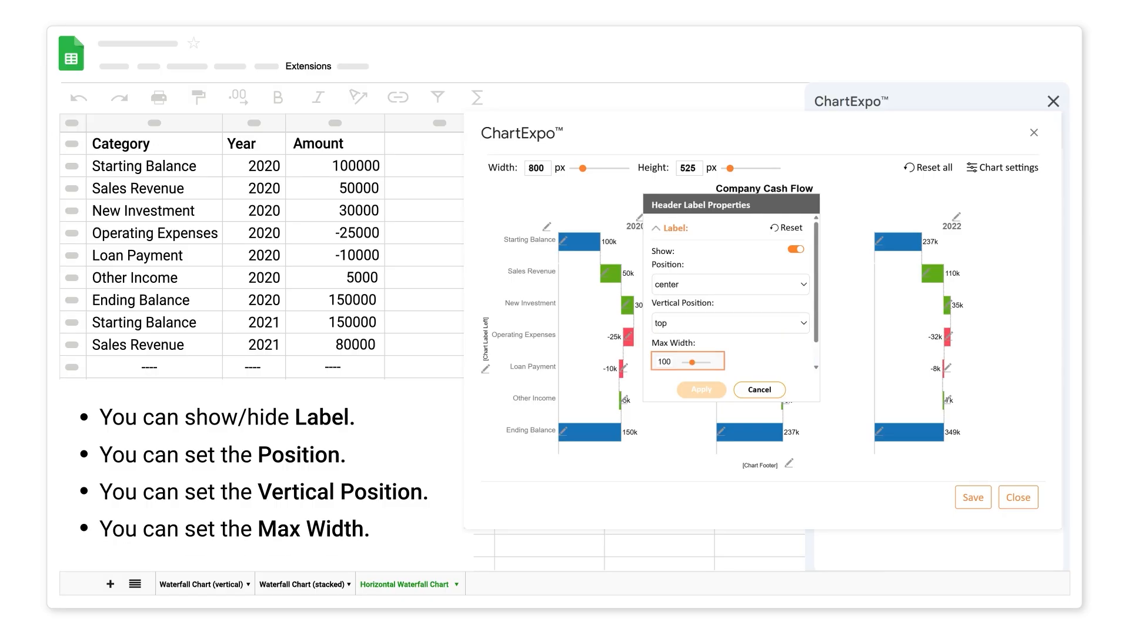
left_click(655, 228)
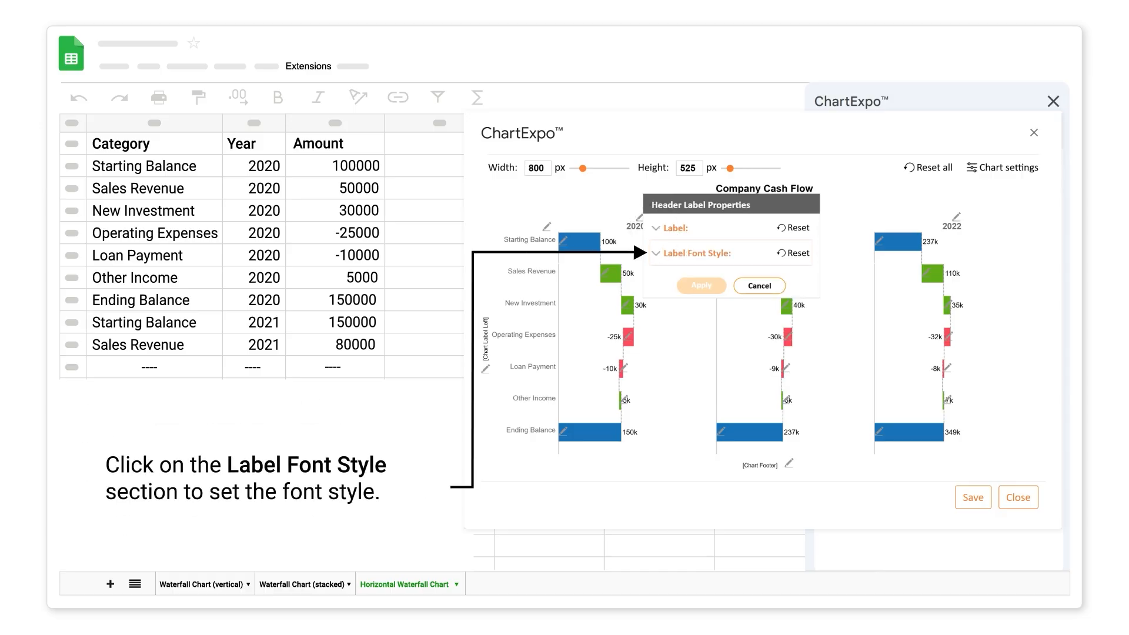
left_click(656, 253)
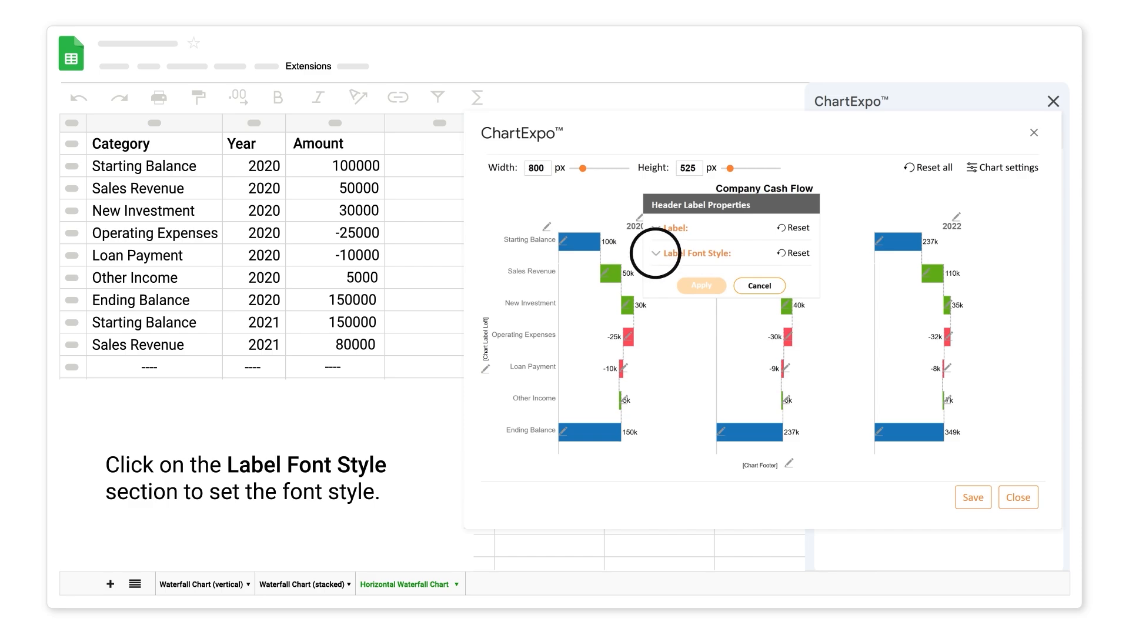
left_click(758, 357)
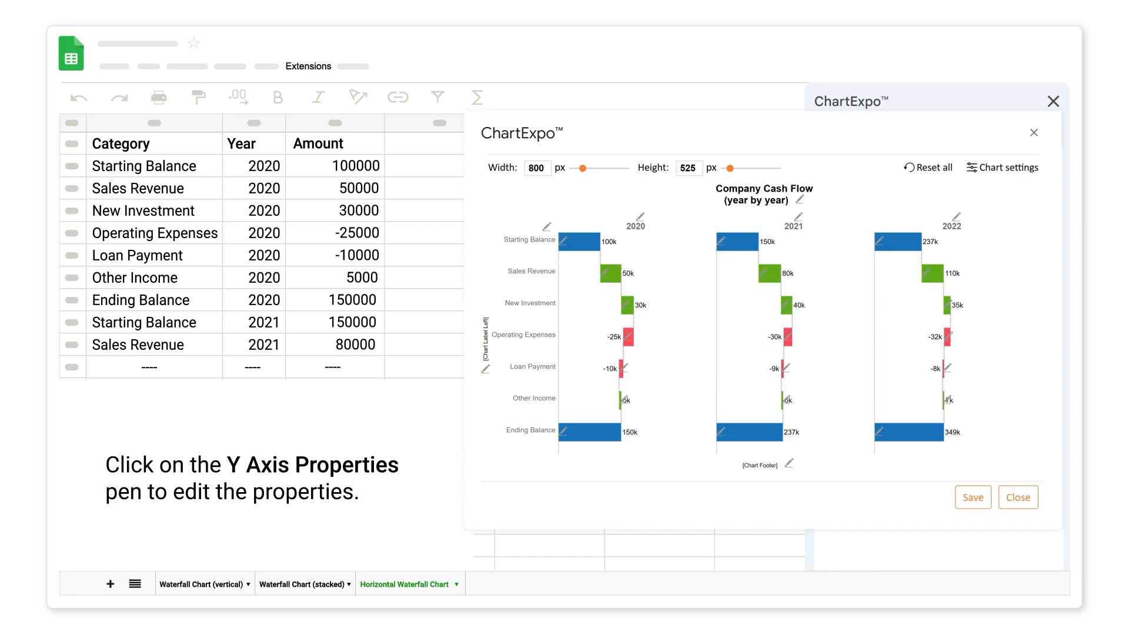
Set the Y axis label font size to 12 and its color to near-black #020000, and apply the changes
left_click(546, 226)
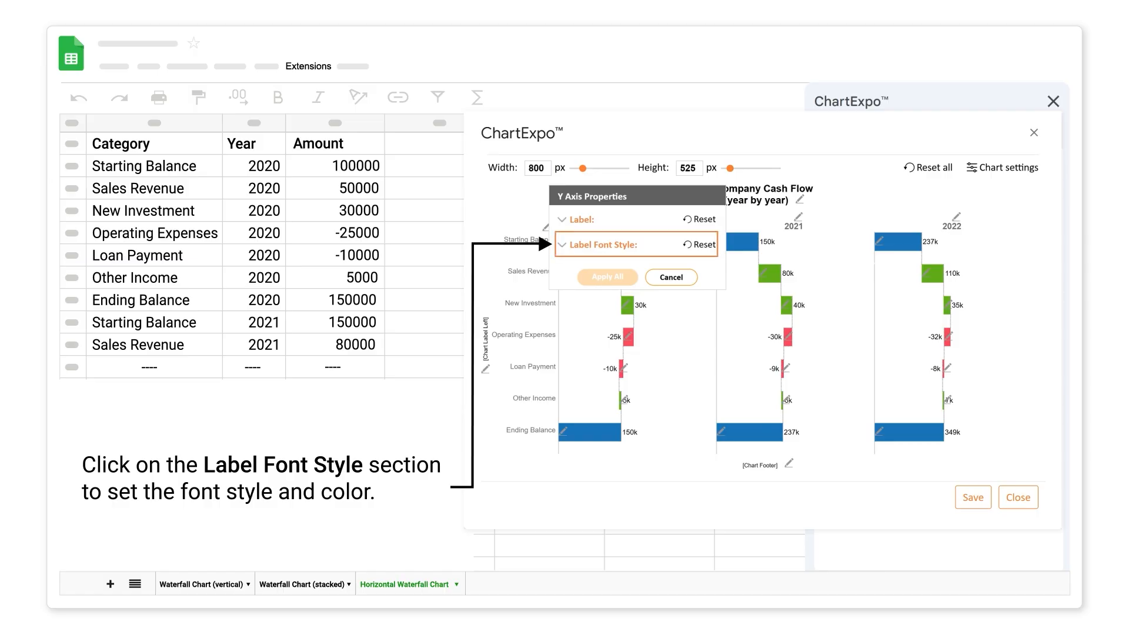
left_click(561, 244)
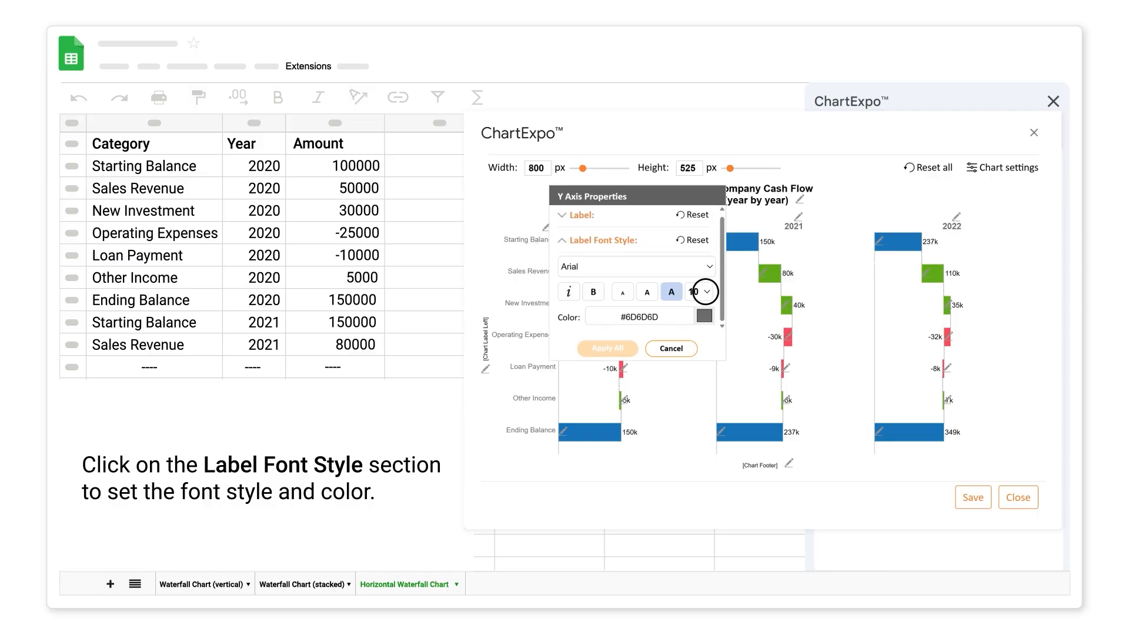
left_click(705, 292)
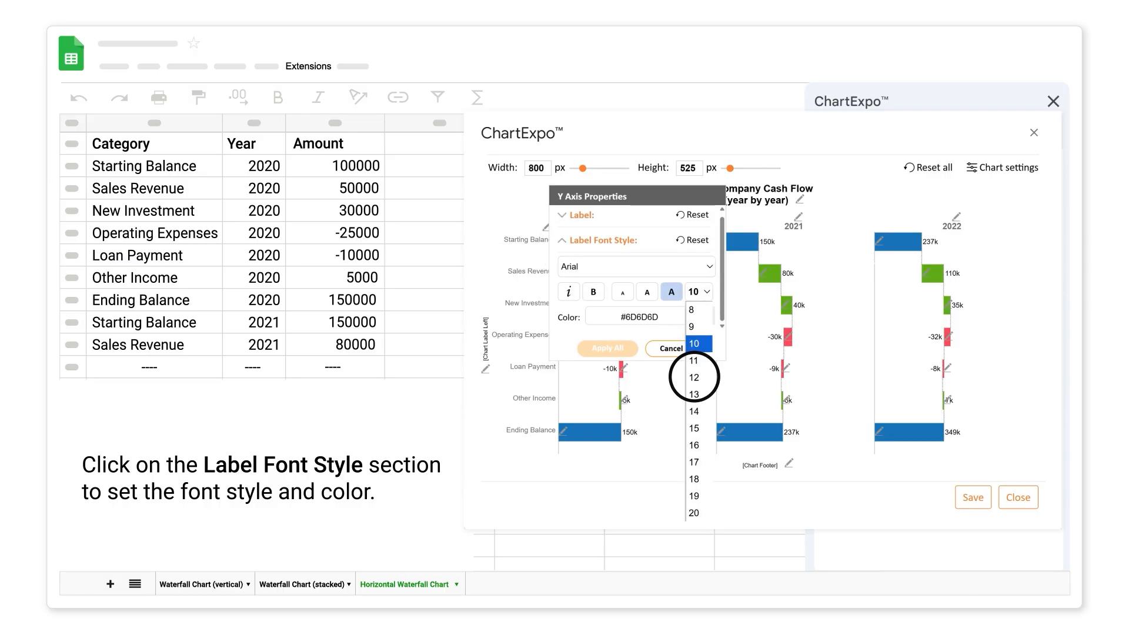
left_click(695, 377)
left_click(703, 315)
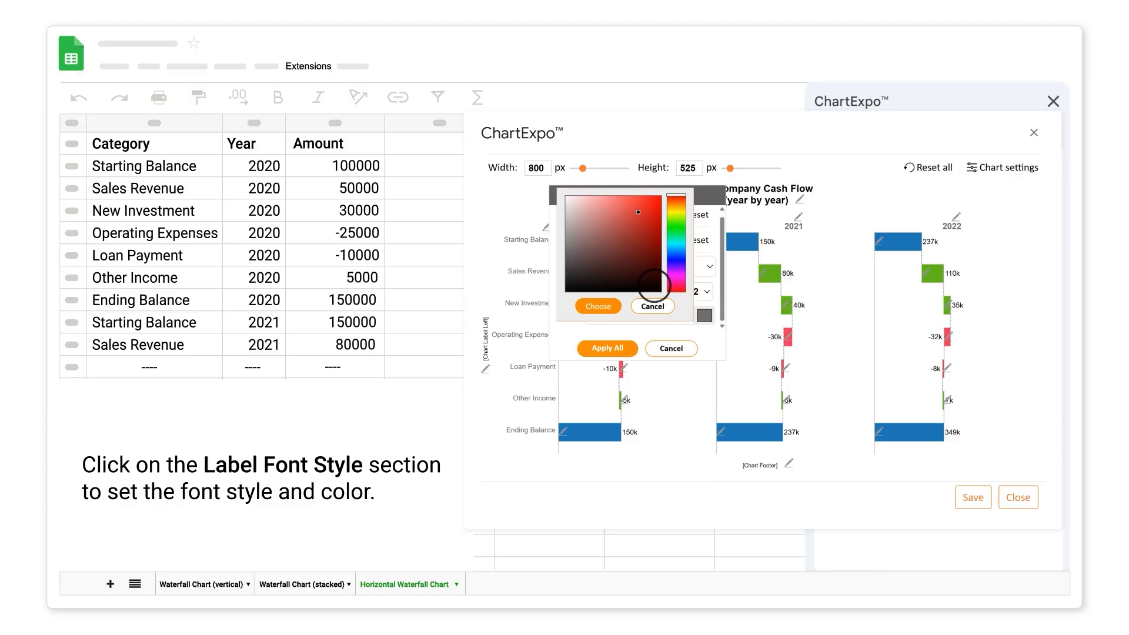
left_click(657, 288)
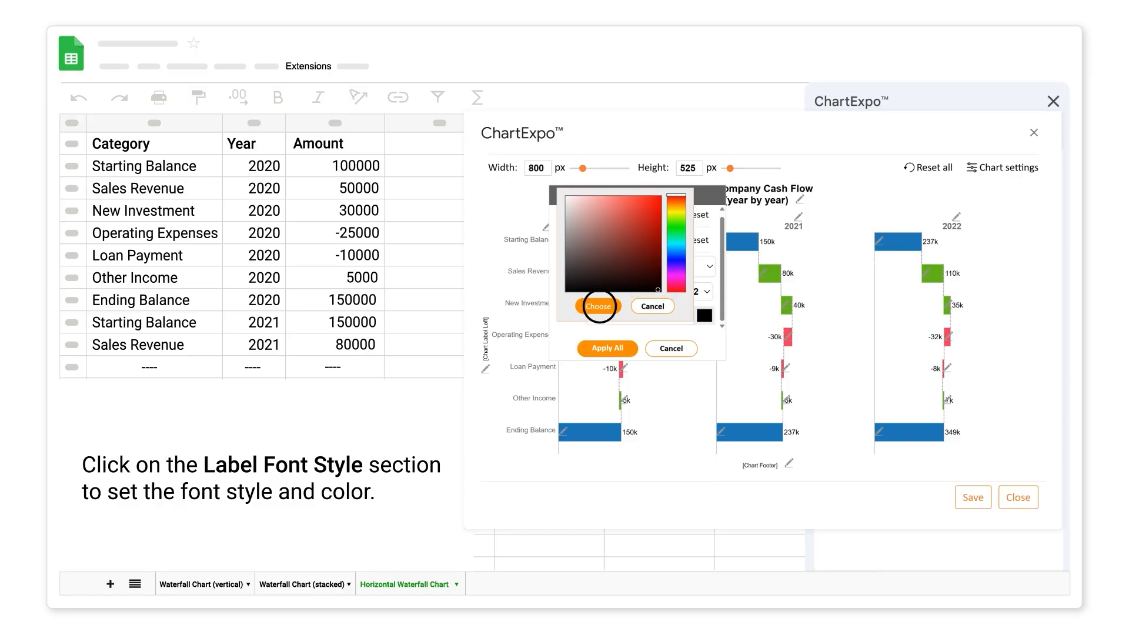
left_click(599, 306)
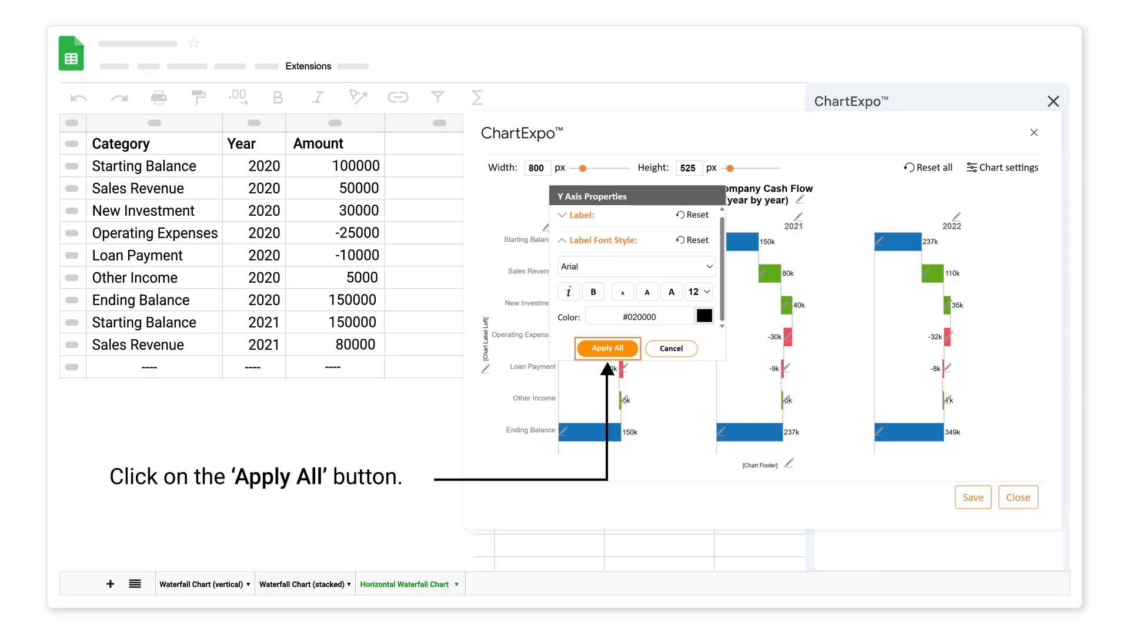
left_click(607, 348)
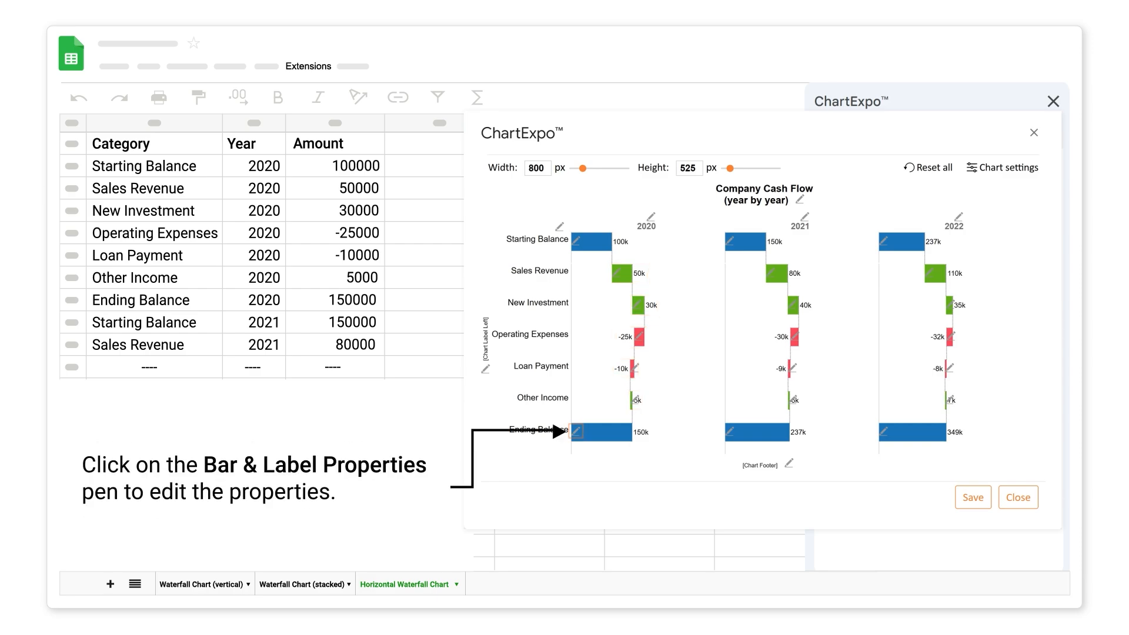
Turn off Set as Total for the Ending Balance bars so the totals float, and apply it
left_click(576, 431)
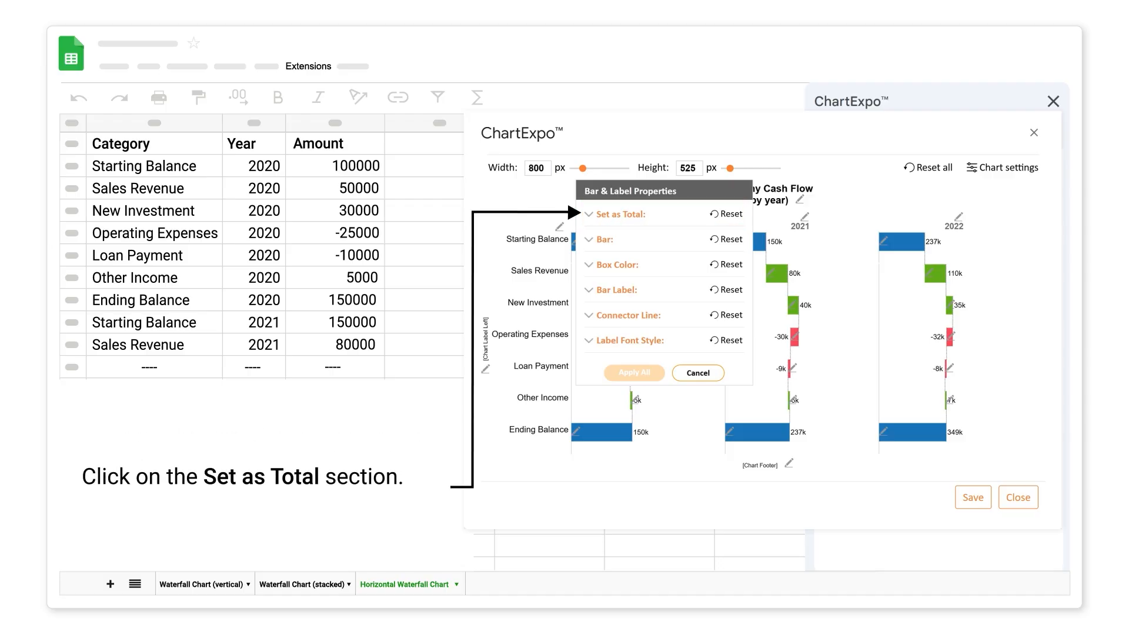
left_click(588, 213)
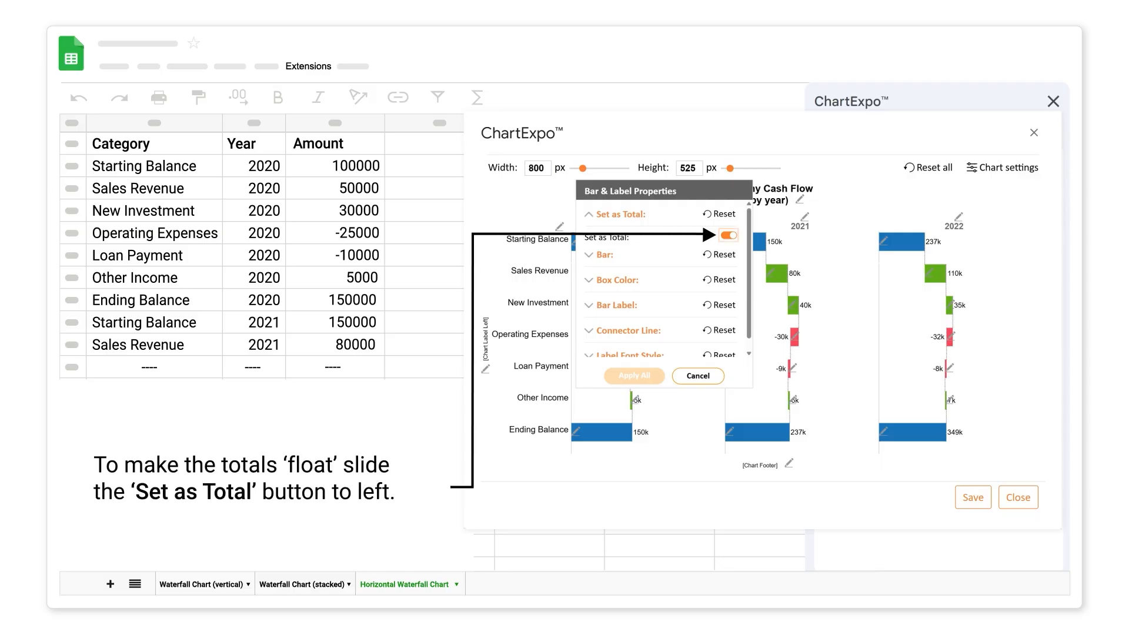
left_click(728, 235)
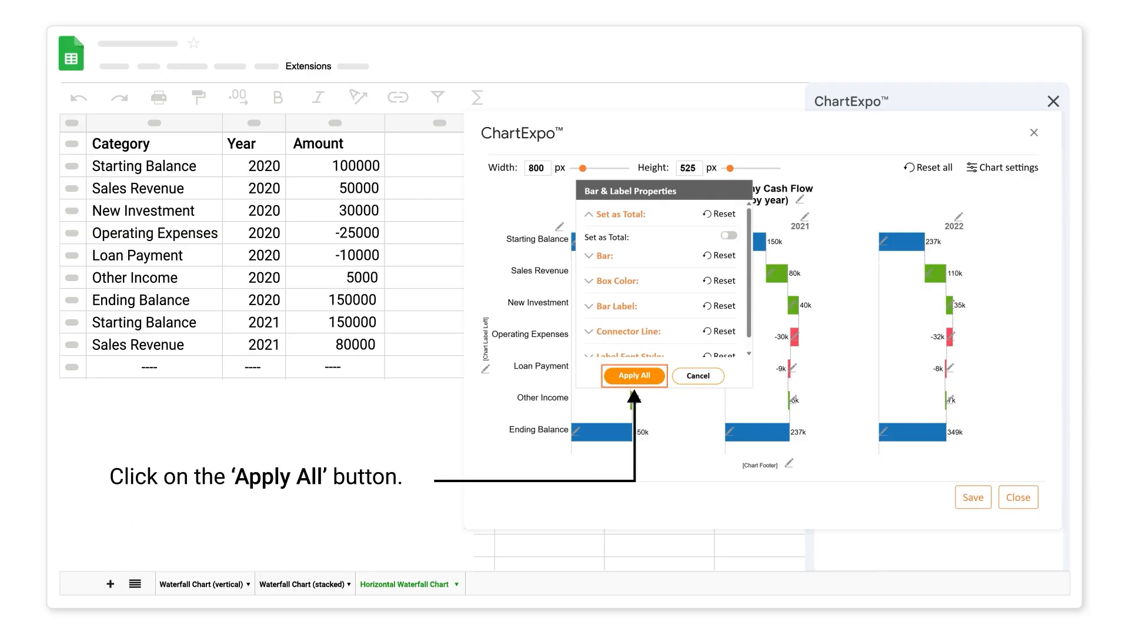
left_click(637, 375)
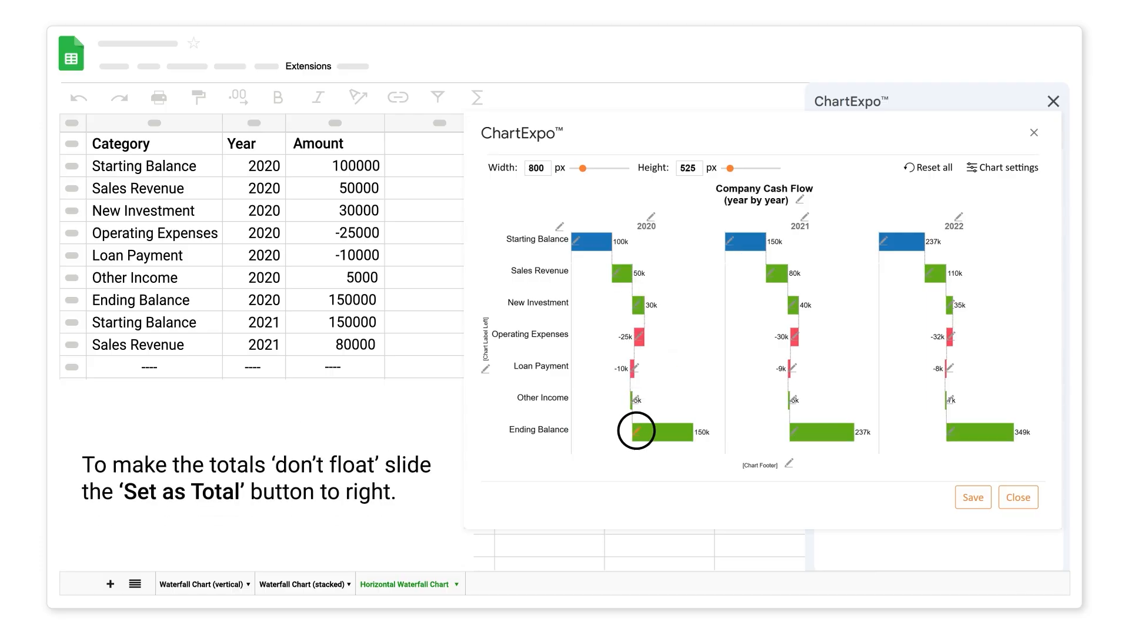
Turn Set as Total back on for the Ending Balance bars so the totals don't float, and apply it
left_click(636, 430)
left_click(648, 218)
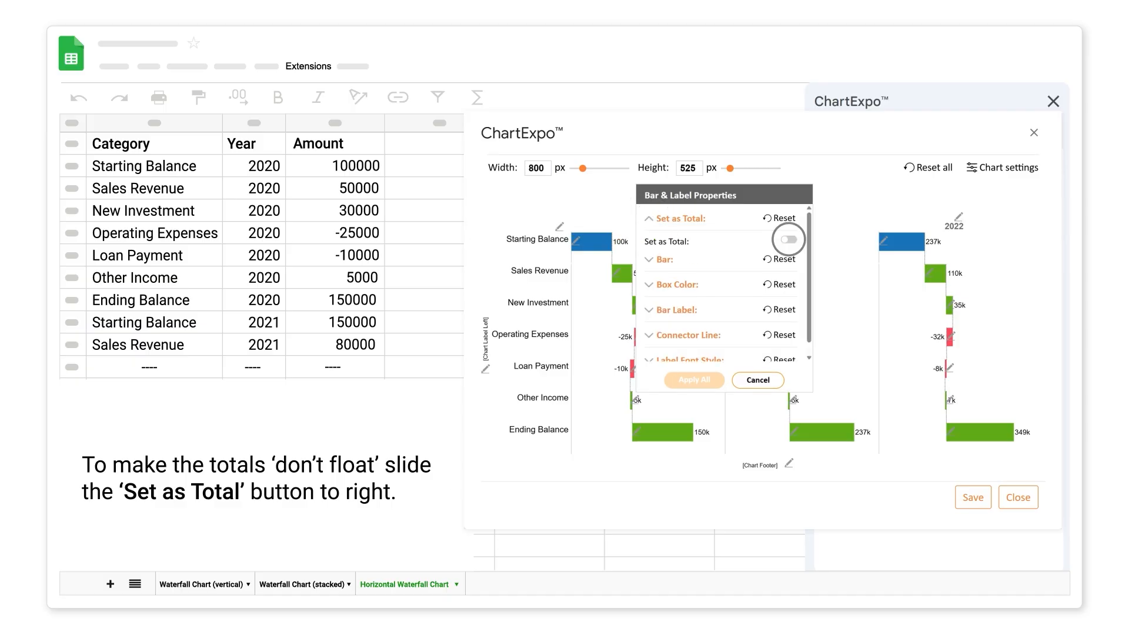
left_click(788, 240)
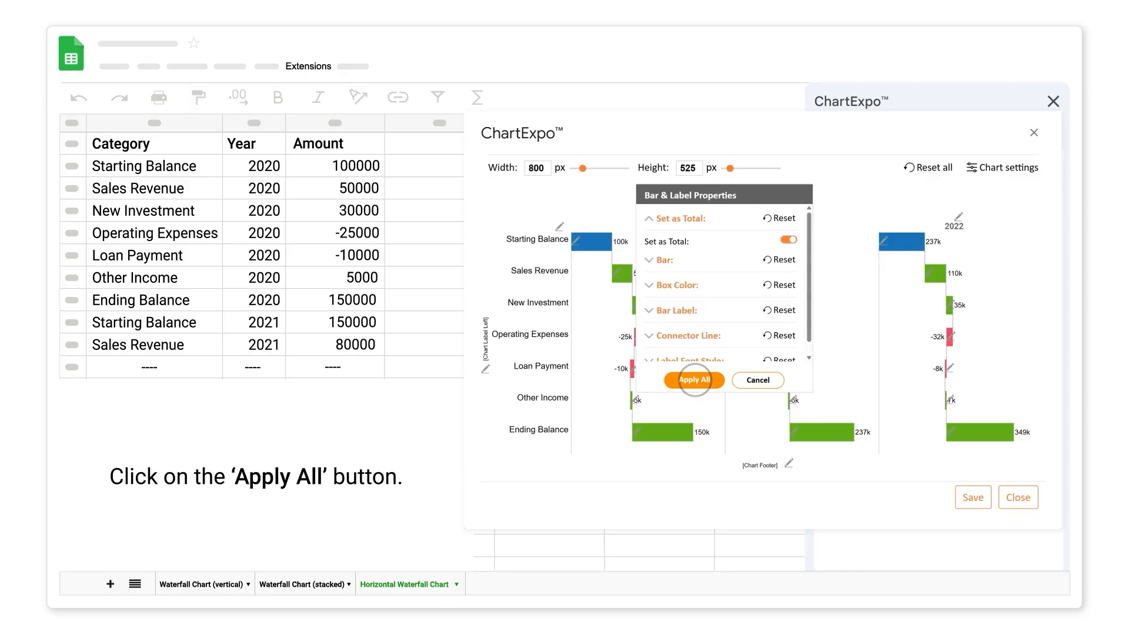
left_click(695, 380)
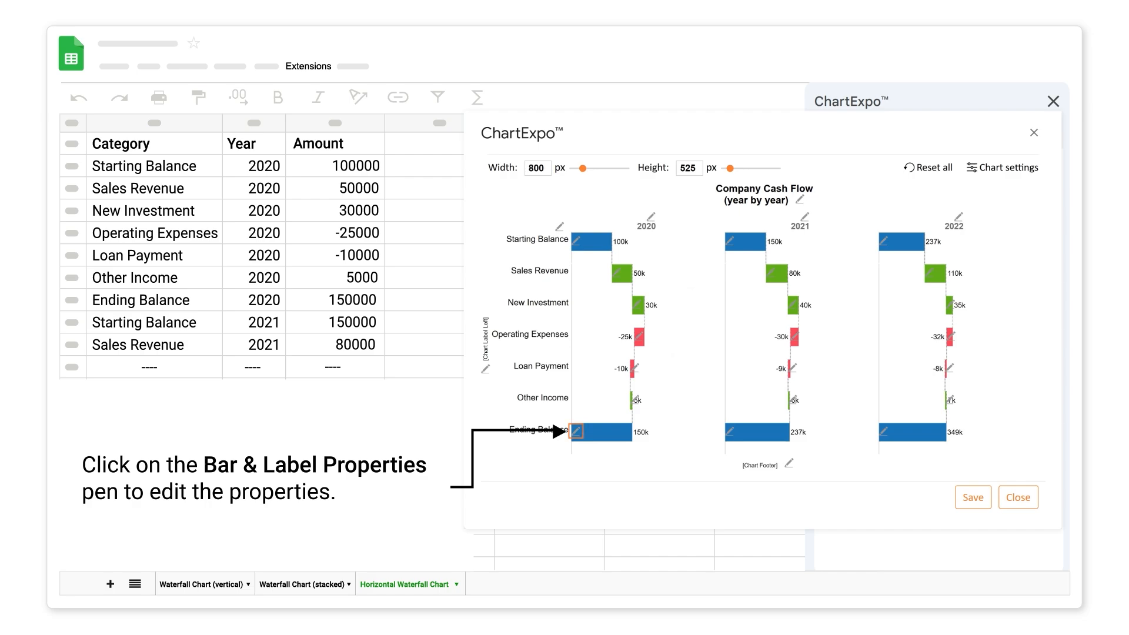
Set the chart's box colors to #1cadbb for positive, #2a5d78 for negative and #f6aa54 for total
left_click(576, 431)
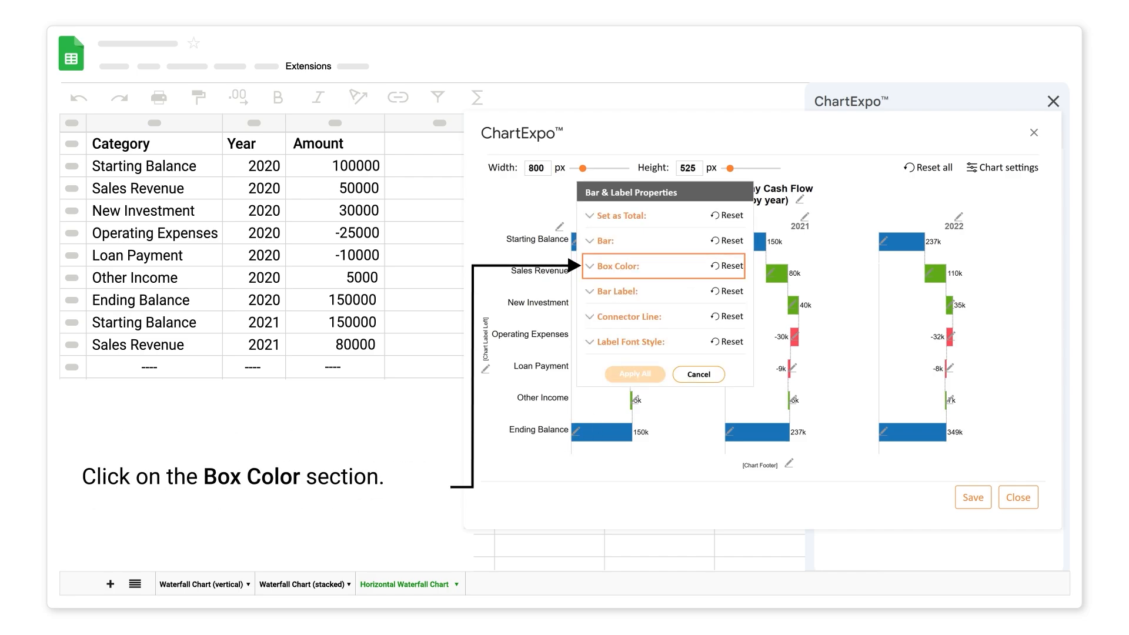
left_click(588, 266)
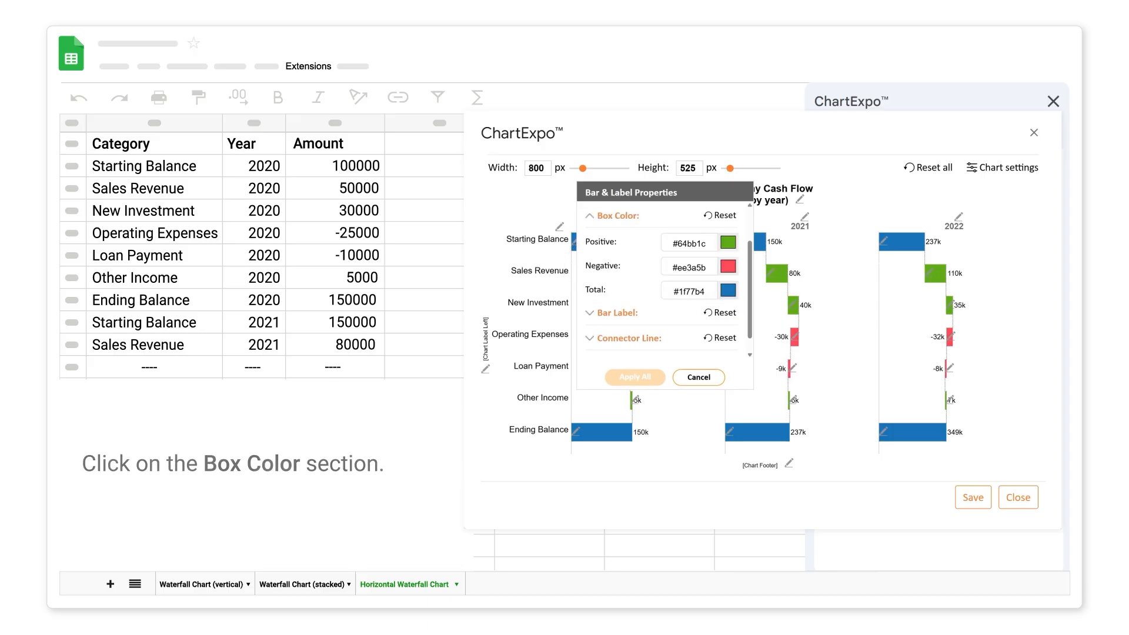
left_click(728, 242)
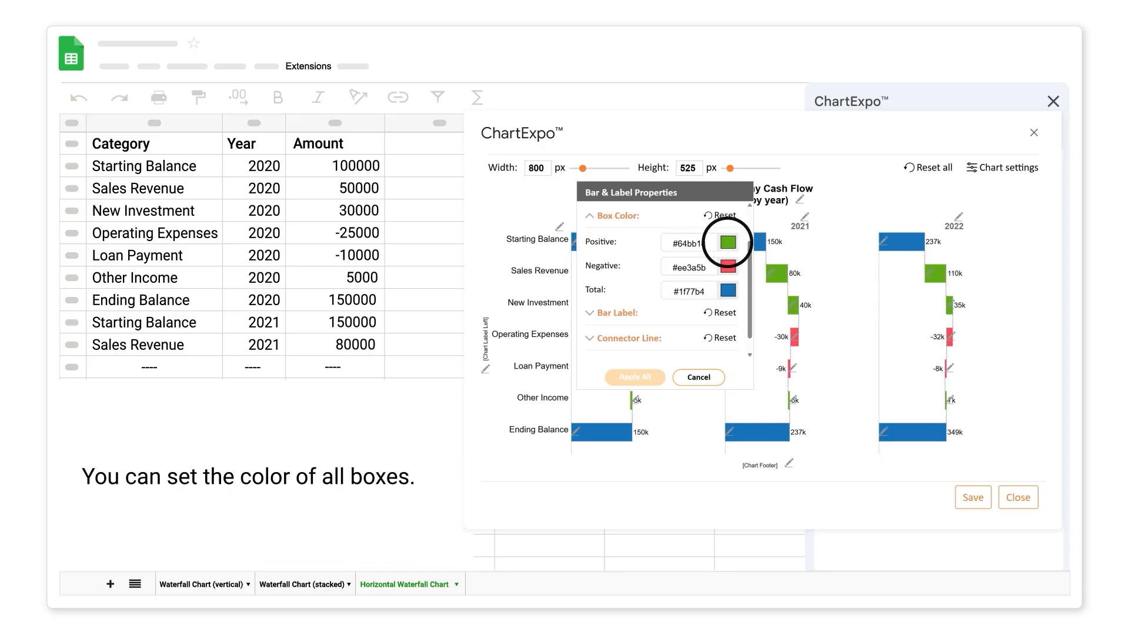
left_click(698, 211)
left_click(621, 273)
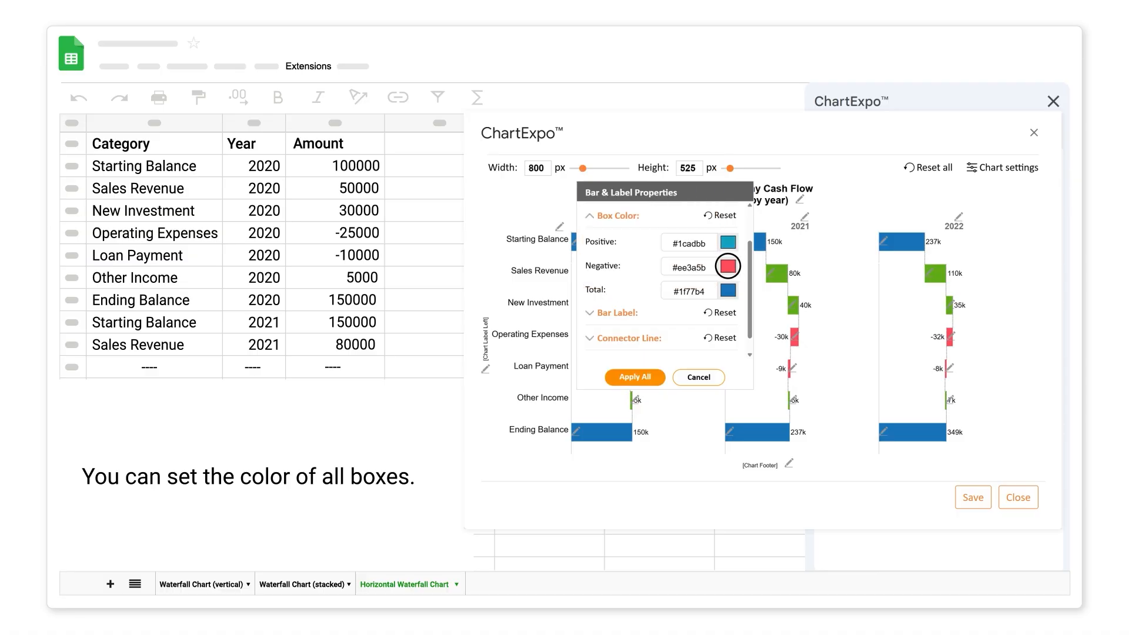
left_click(728, 266)
left_click(728, 290)
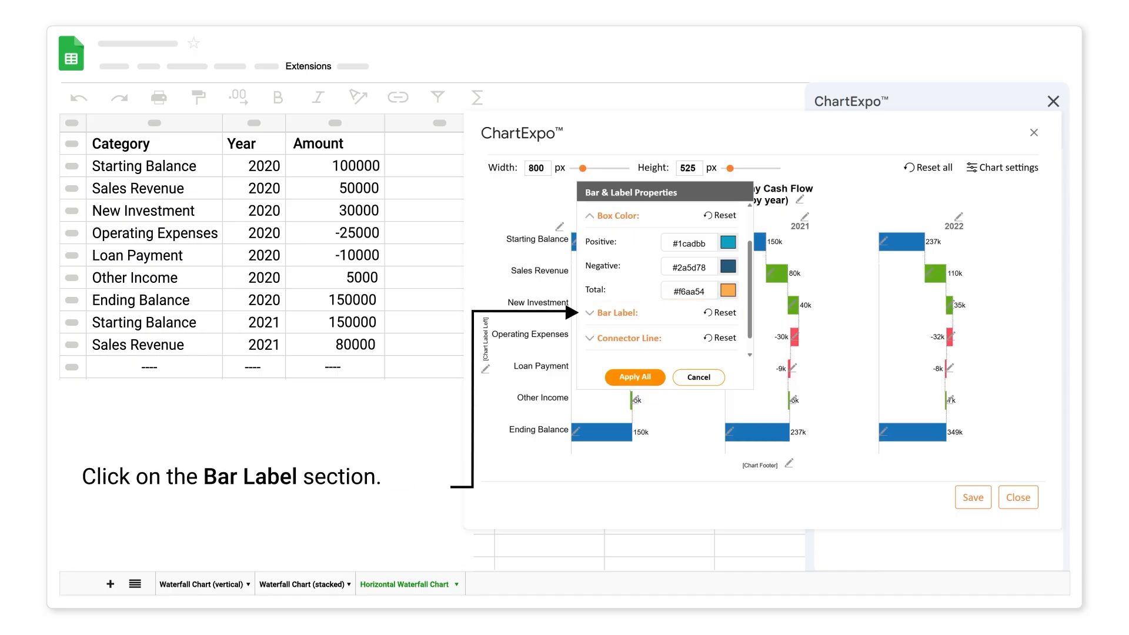
Add a "$" prefix to the bar labels, apply the bar and label properties to all bars, and save the chart
left_click(589, 312)
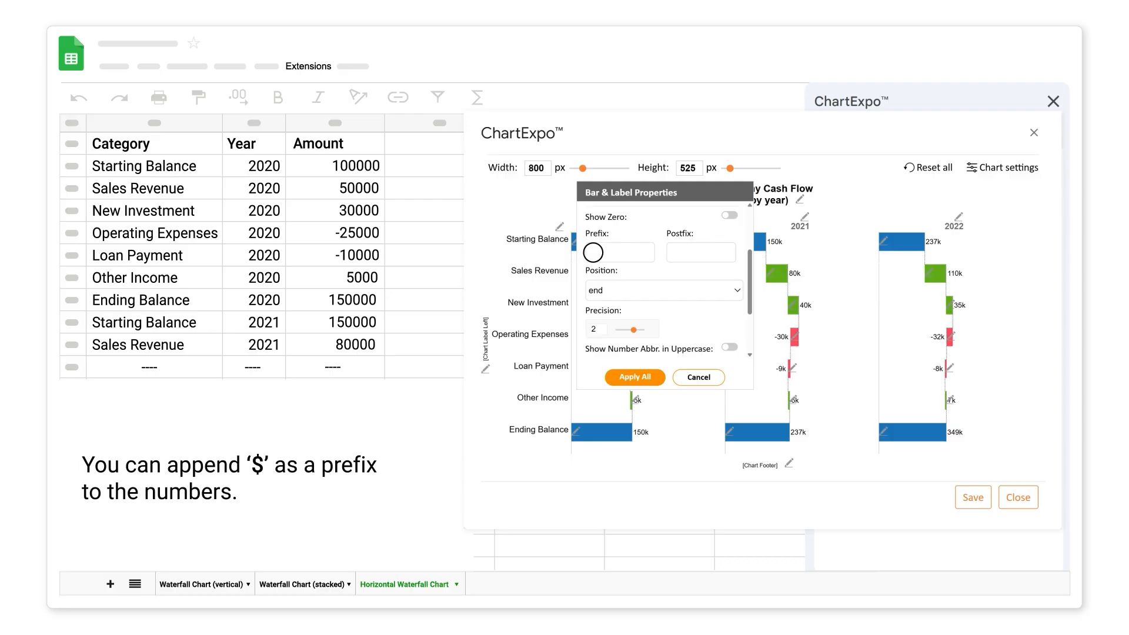
left_click(592, 252)
type("$")
left_click(734, 290)
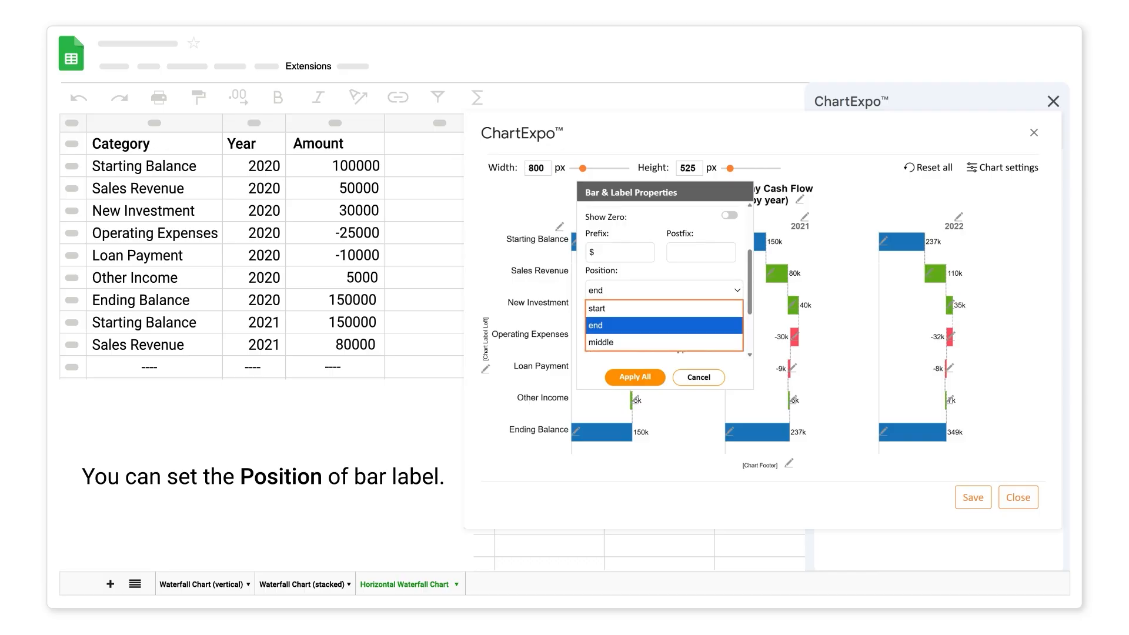
left_click(737, 290)
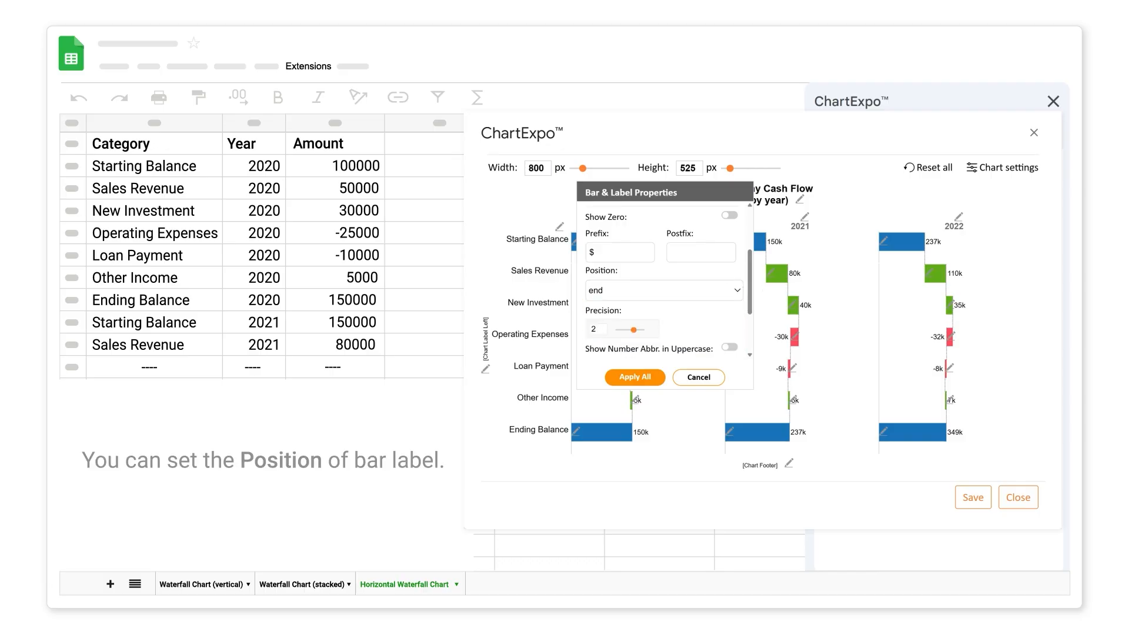
left_click(633, 377)
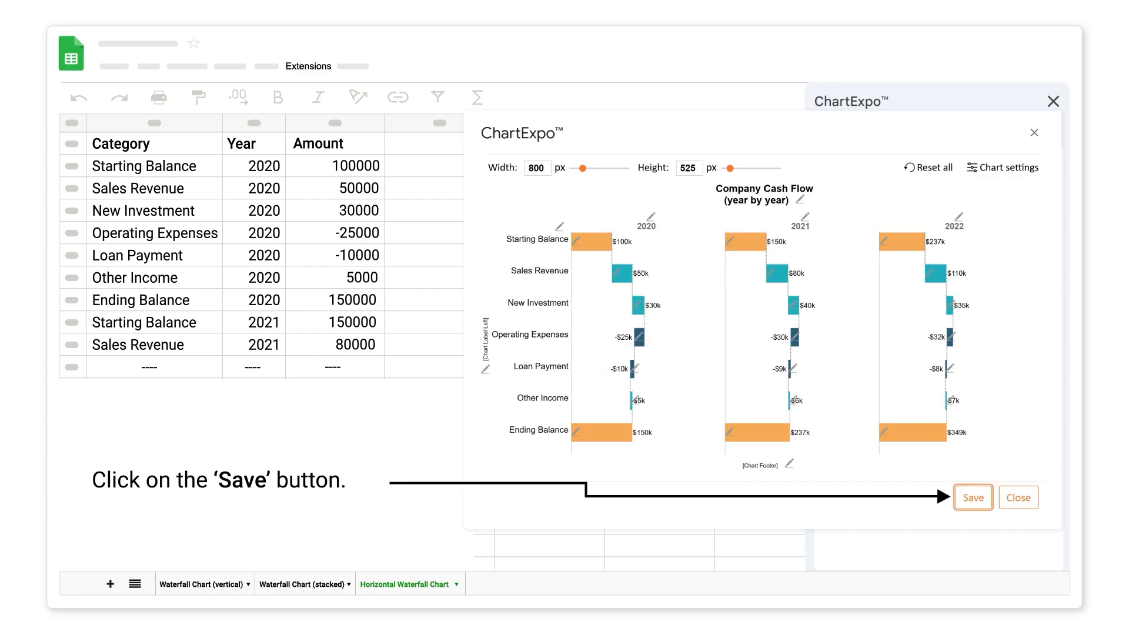
left_click(973, 497)
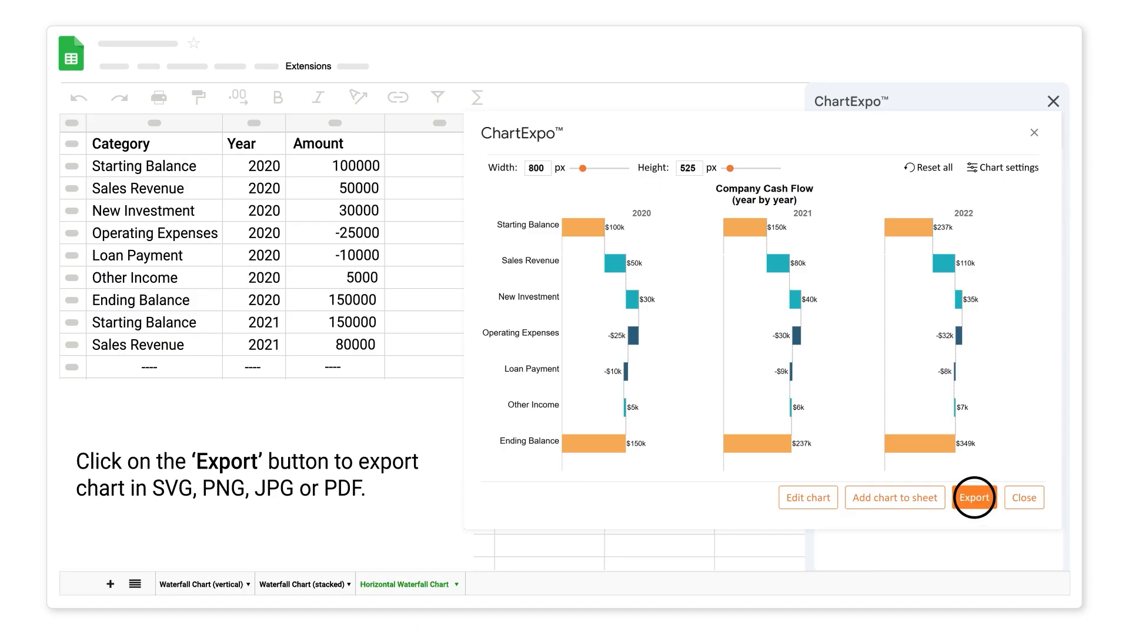
Export the saved chart and add its image to the sheet
left_click(974, 498)
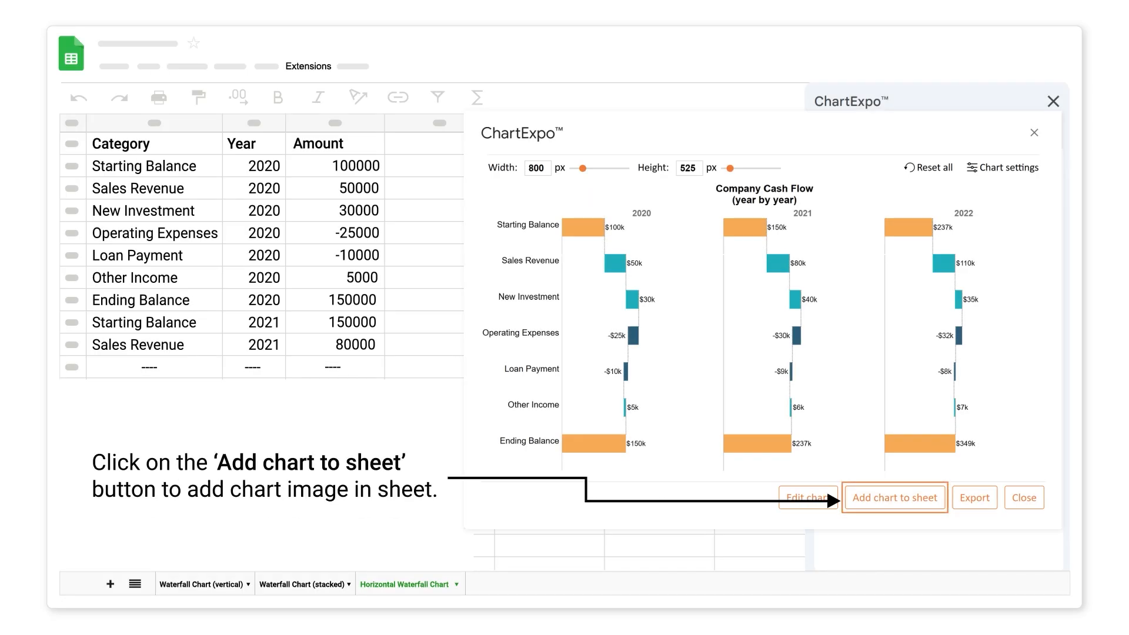
left_click(891, 497)
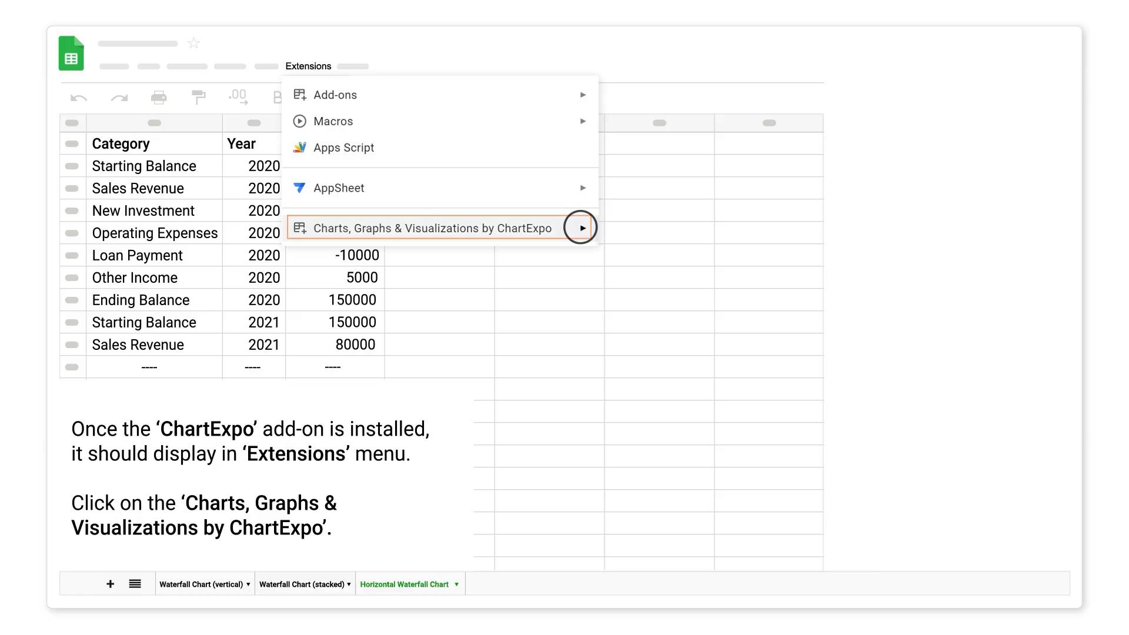
Open the Charts, Graphs & Visualizations by ChartExpo add-on on the Horizontal Waterfall Chart sheet
left_click(580, 227)
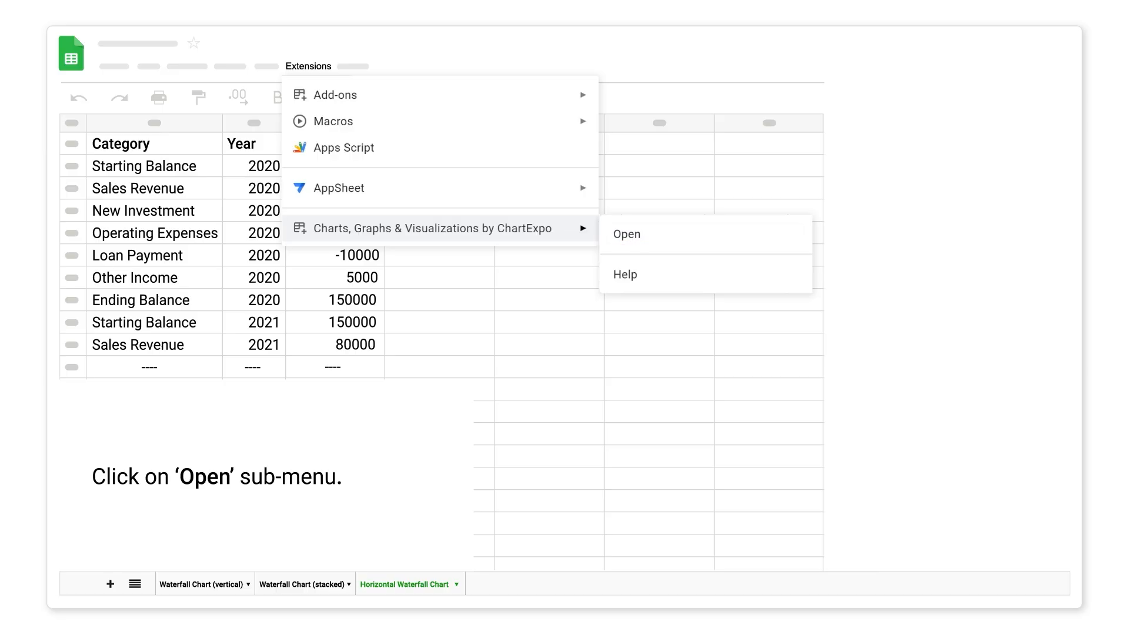
left_click(627, 234)
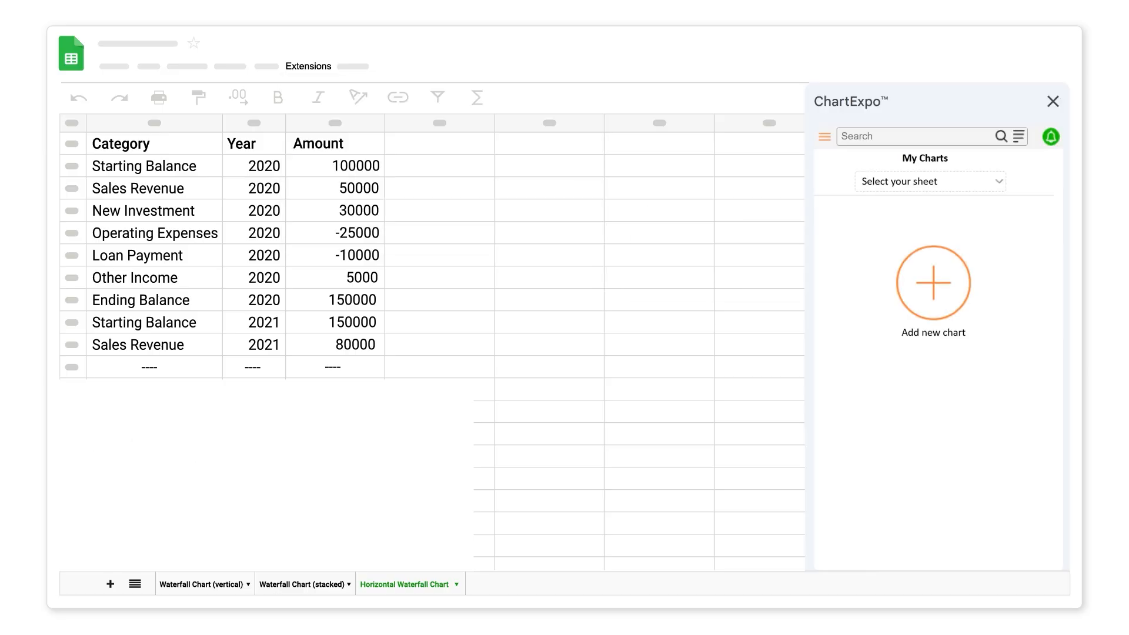